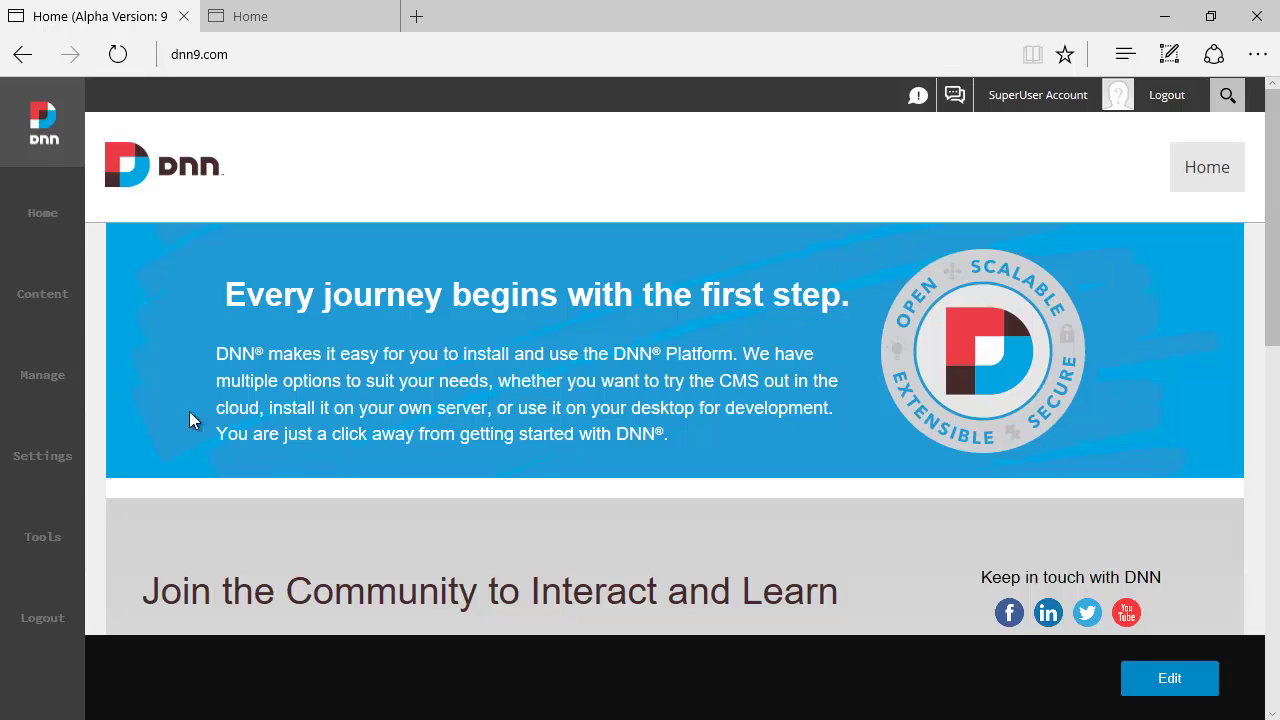
# Open Admin Logs on the dnn9.com site and the Event Viewer on the dnn8.com site
pyautogui.moveTo(63, 368)
pyautogui.click(182, 527)
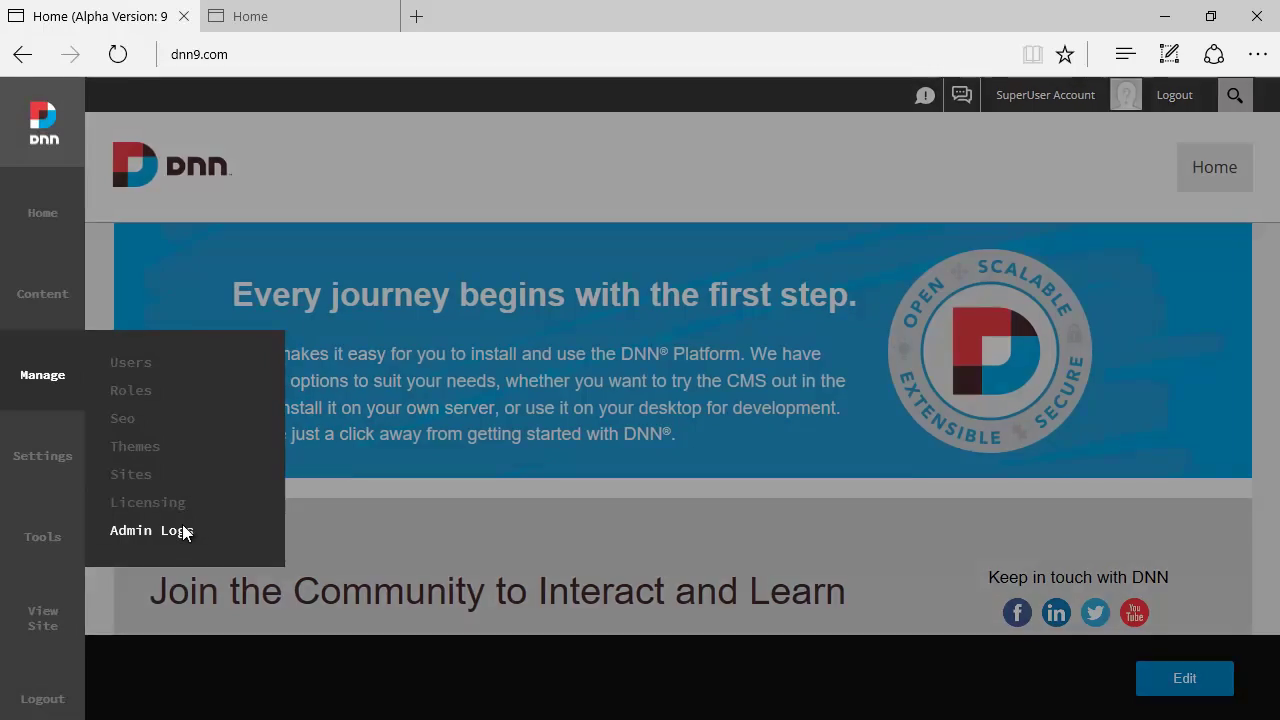
pyautogui.click(260, 28)
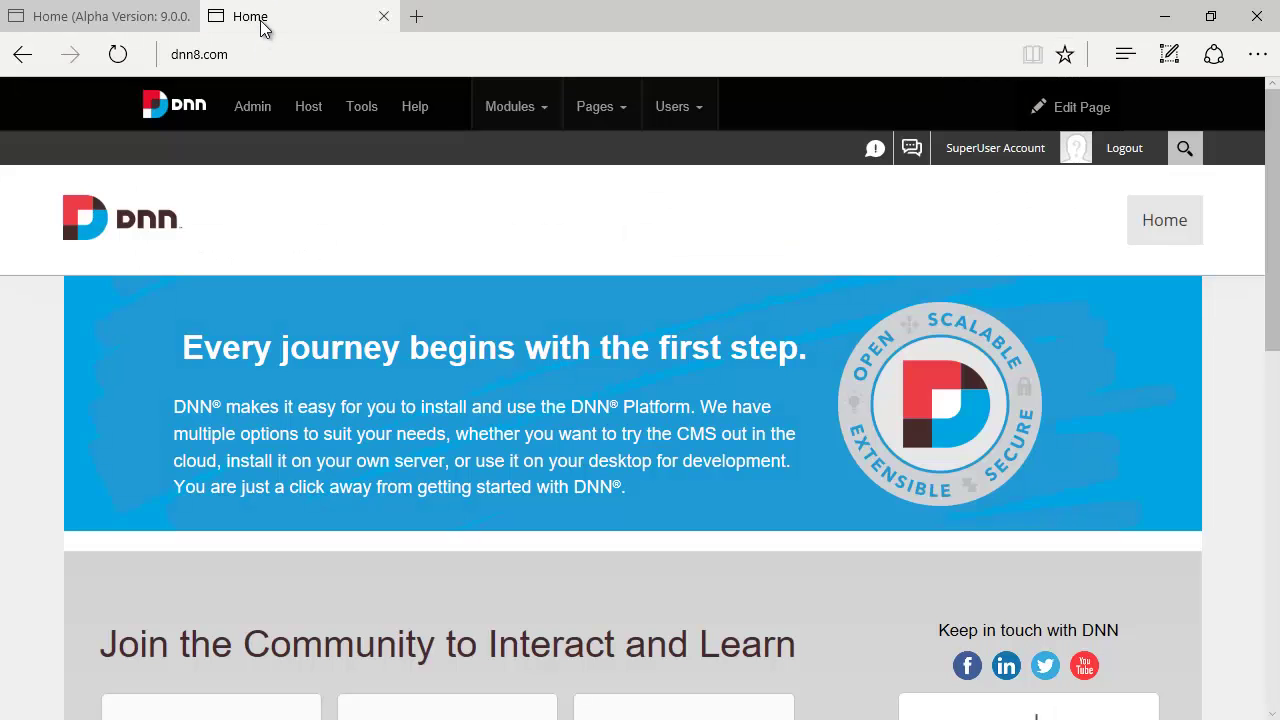
pyautogui.moveTo(252, 110)
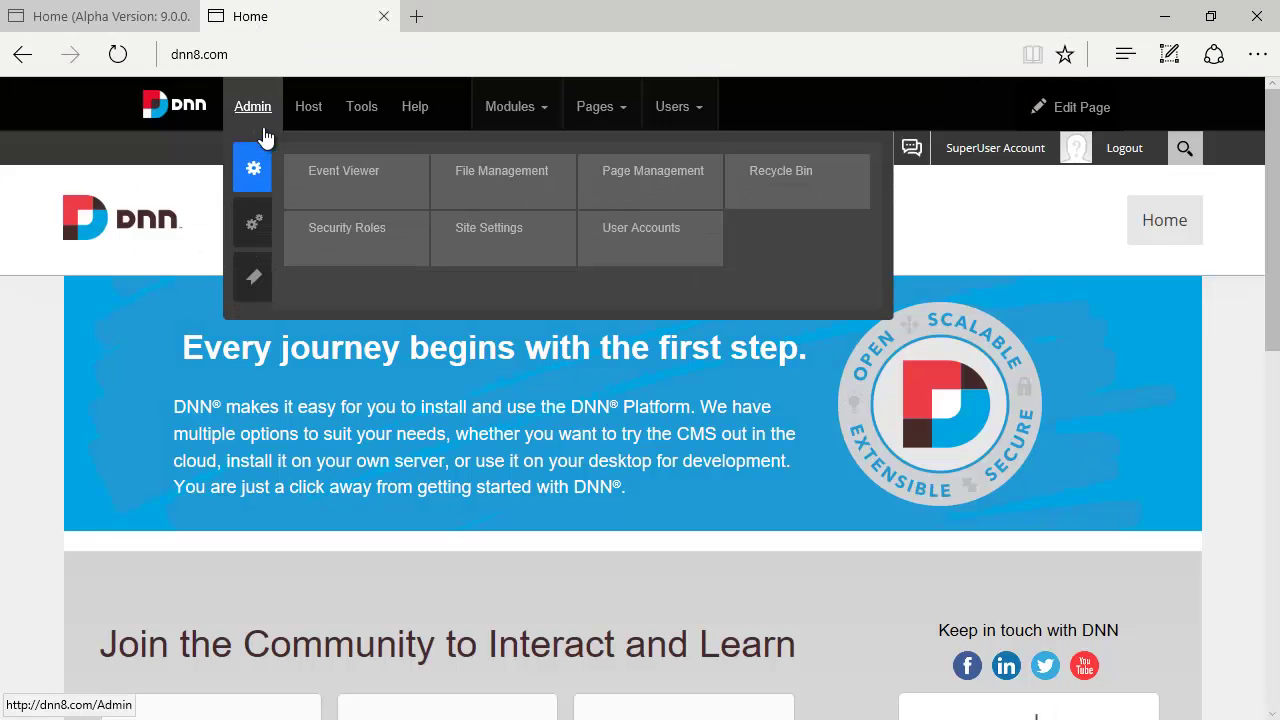
pyautogui.click(332, 176)
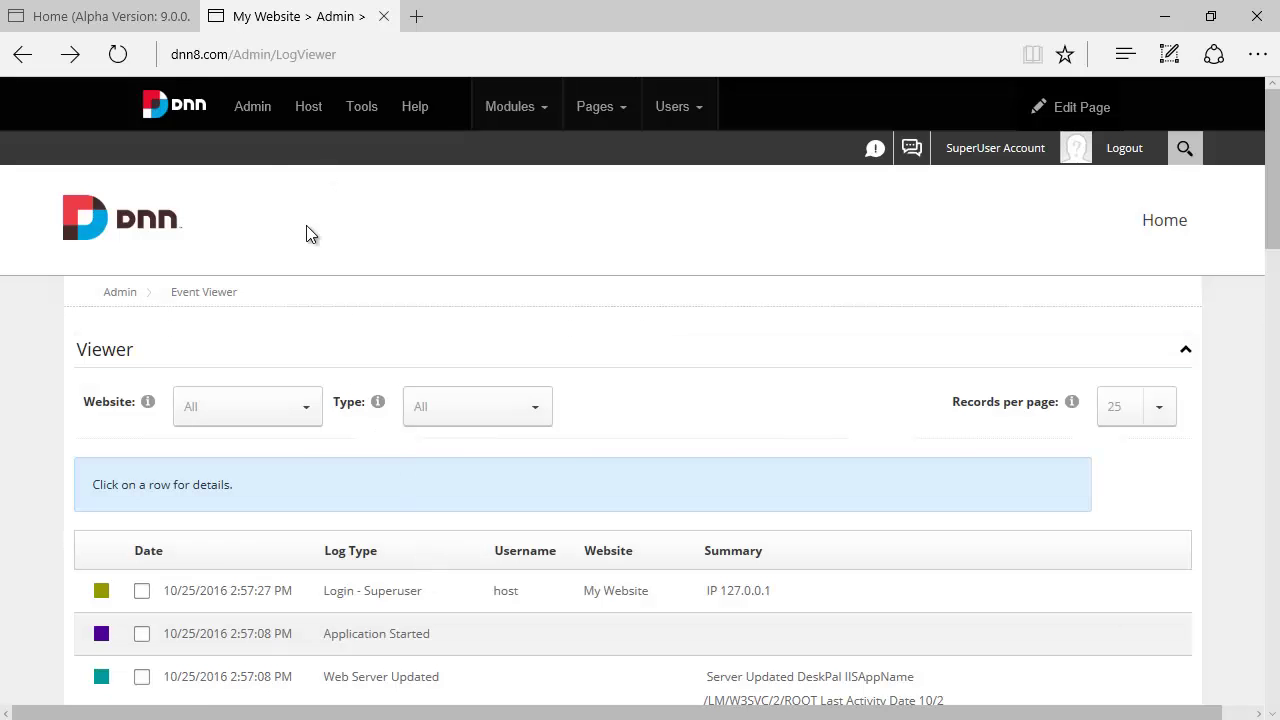
# Compare the dnn9.com Admin Logs list with the dnn8.com Event Viewer list, checking their filters, columns and entries
pyautogui.click(115, 18)
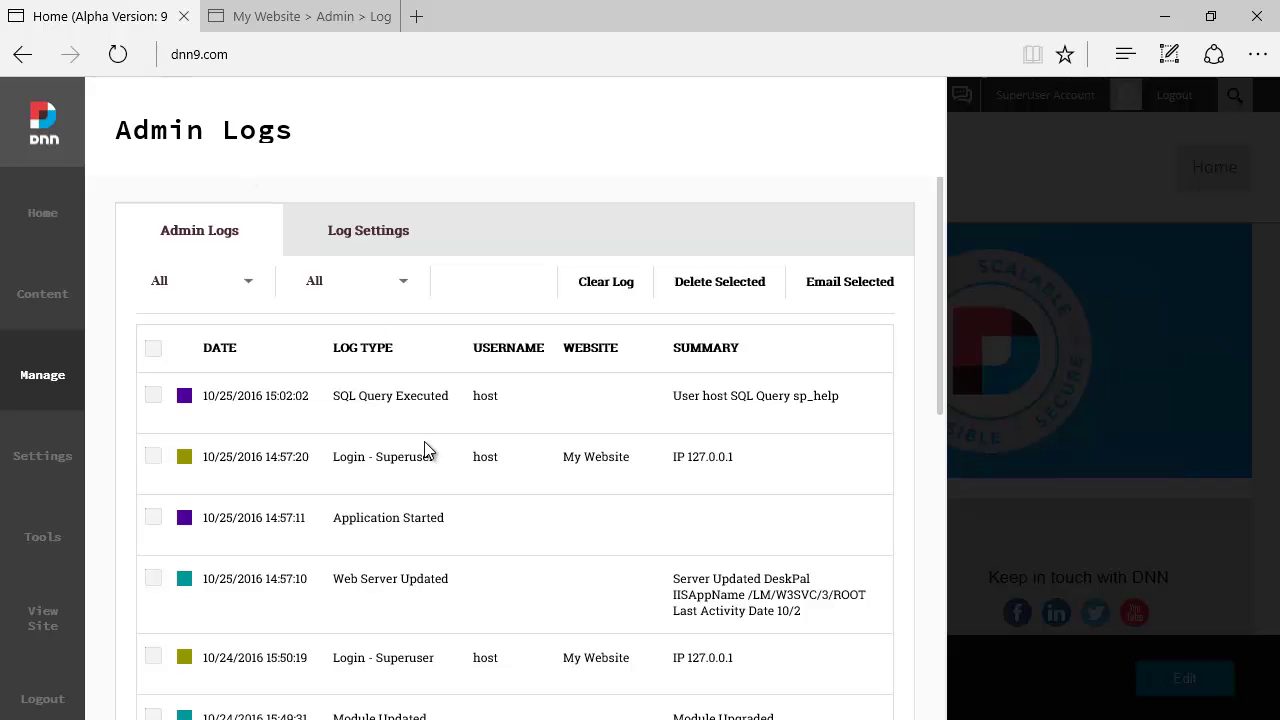
pyautogui.click(295, 22)
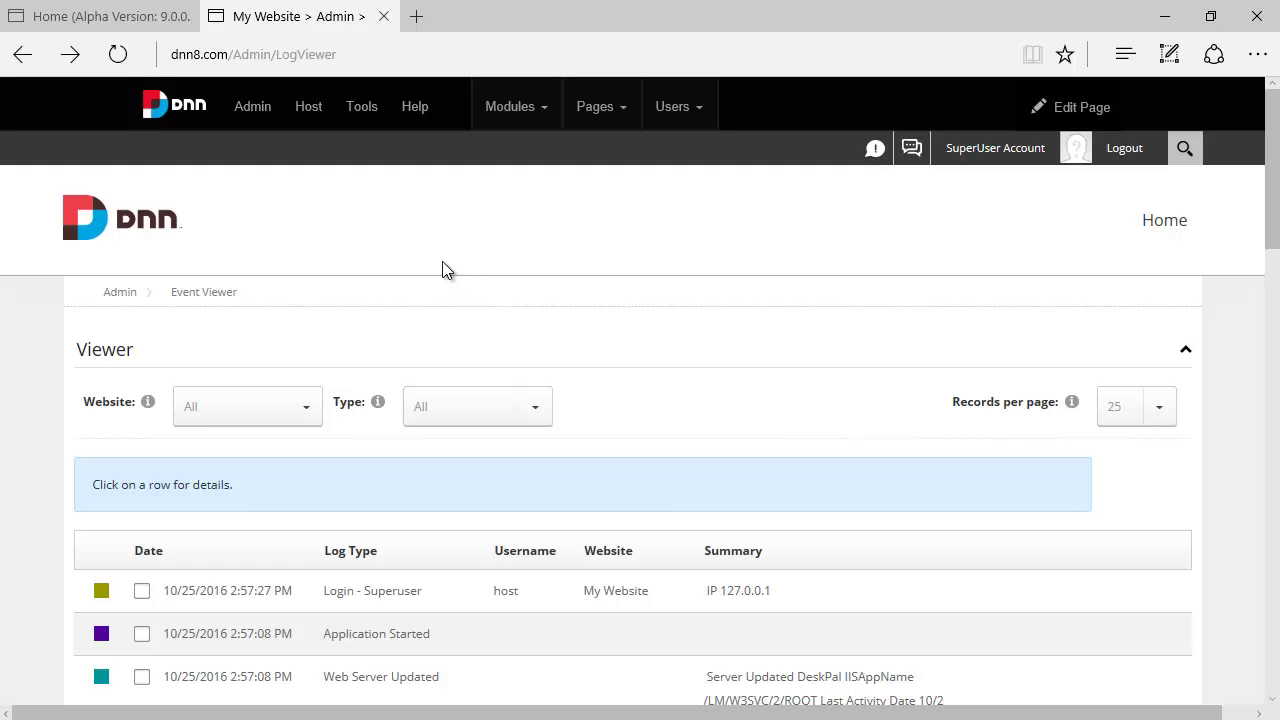
pyautogui.click(90, 18)
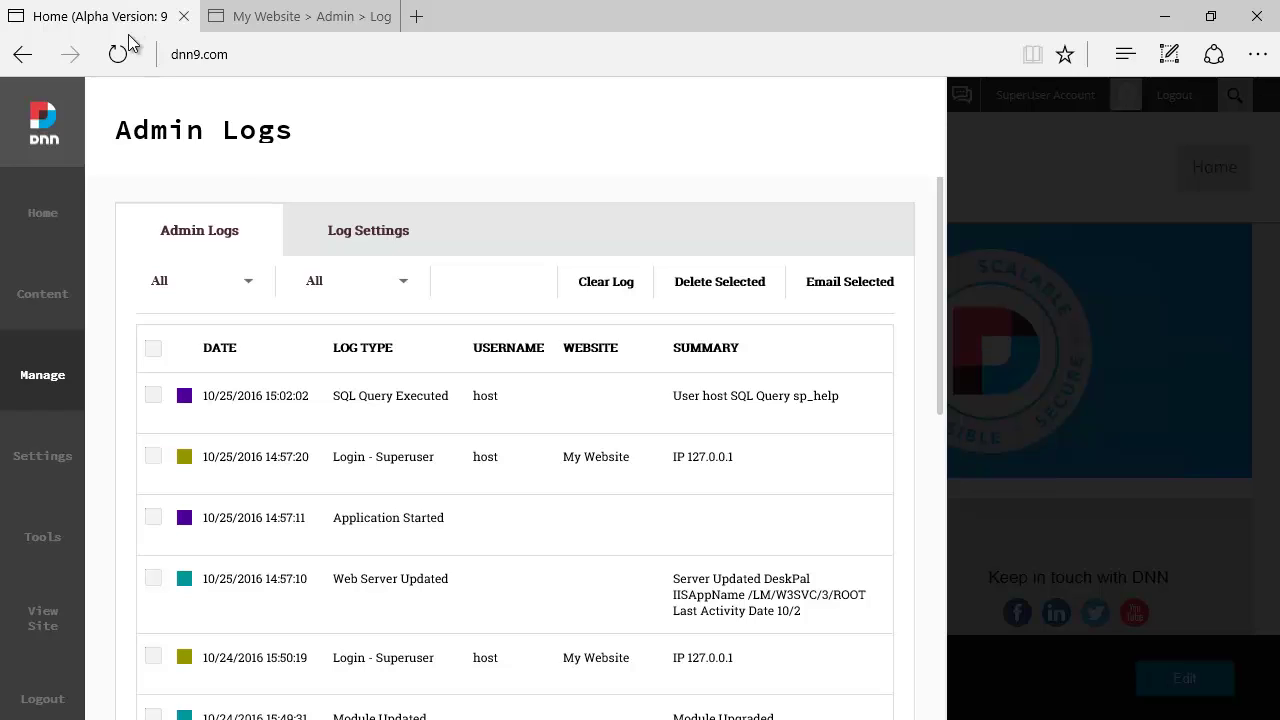
pyautogui.scroll(-2, 405, 425)
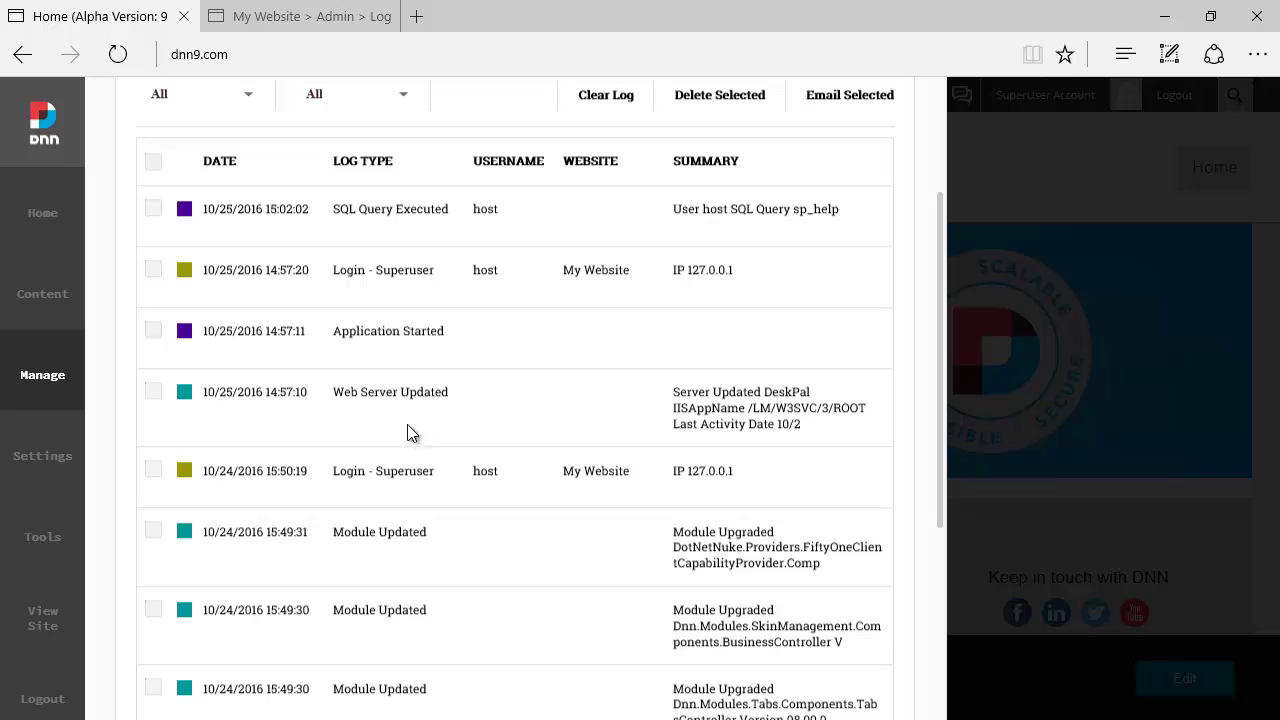
pyautogui.click(310, 16)
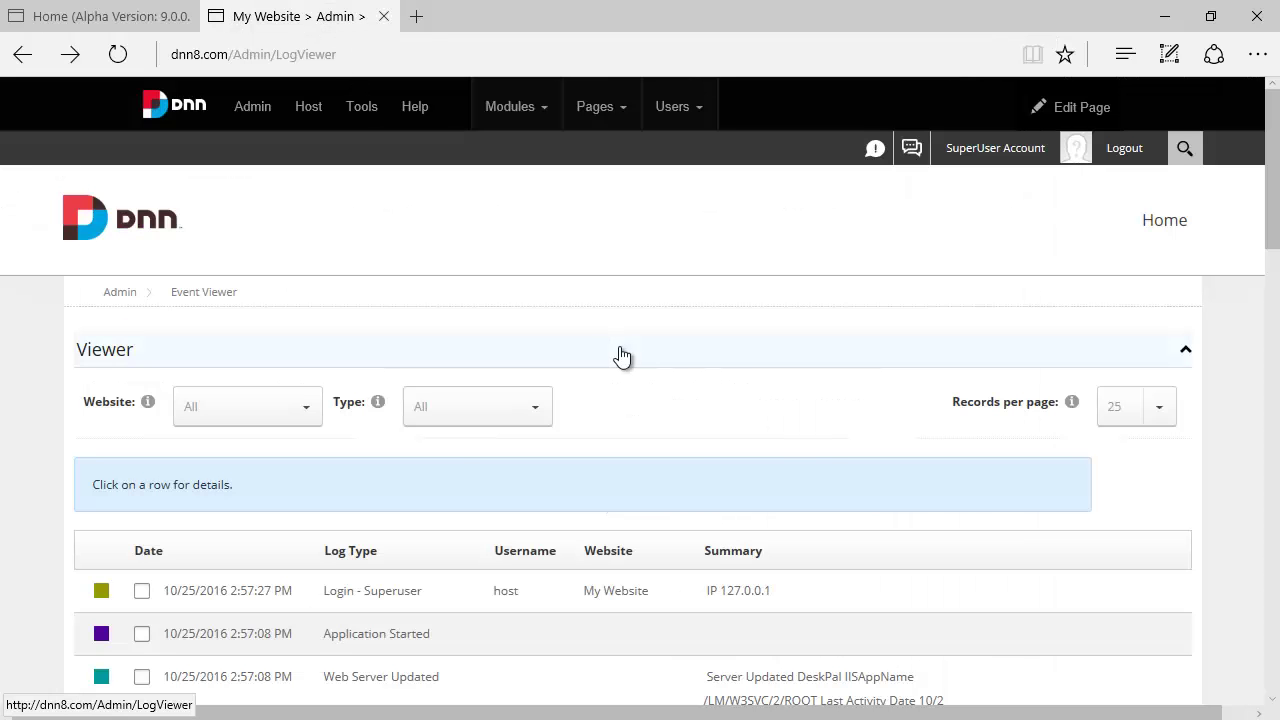
pyautogui.click(166, 24)
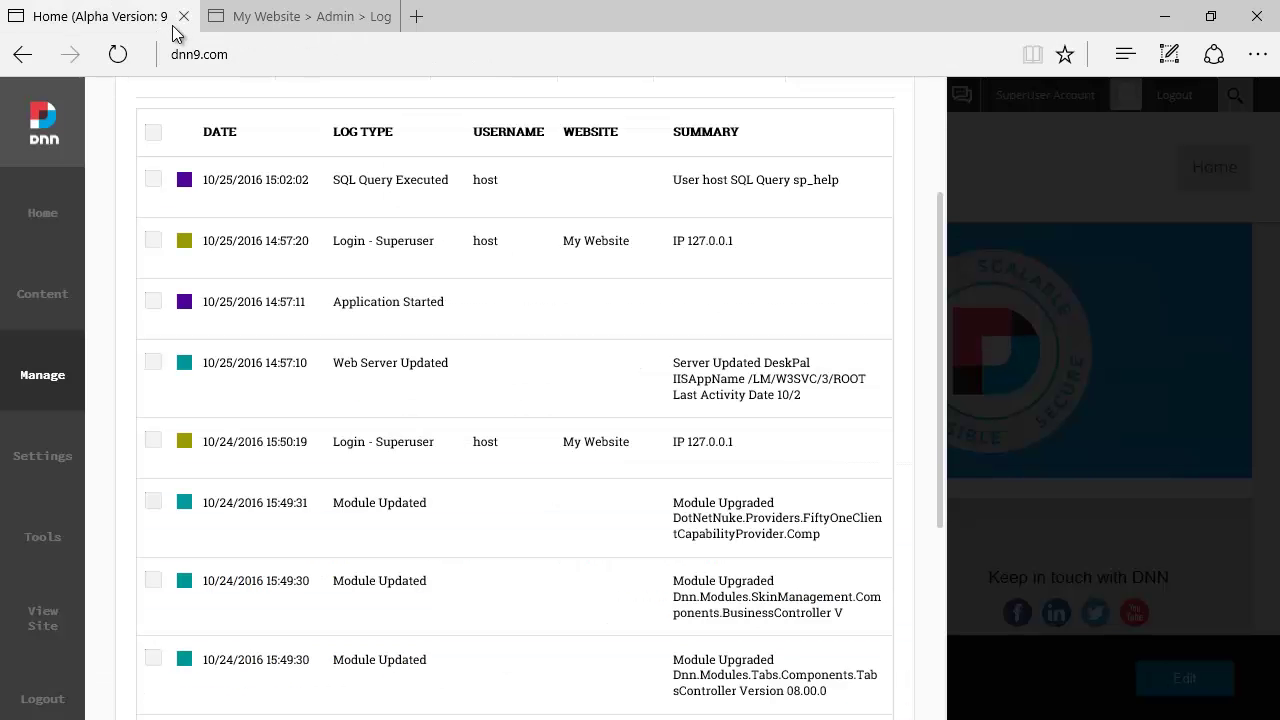
pyautogui.click(255, 18)
pyautogui.hotkey('ctrl', 'Tab')
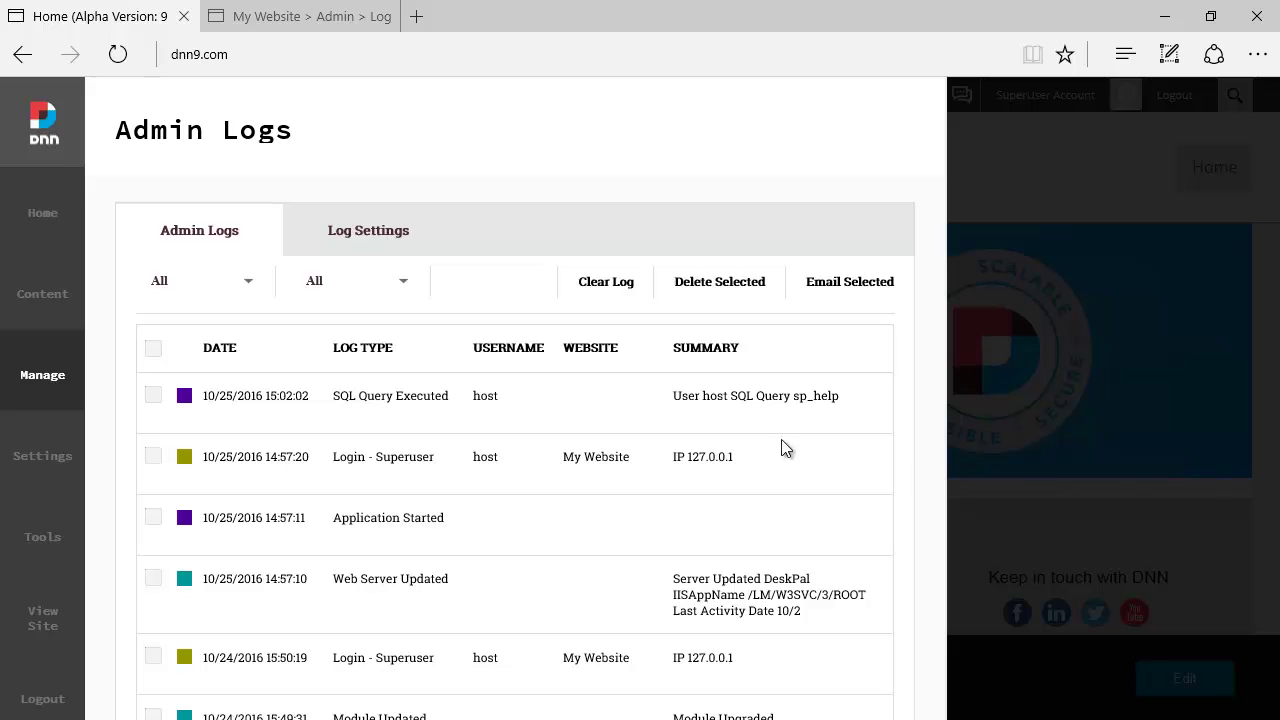
# Inspect the details of the Login - Superuser, Application Started, Web Server Updated and Module Updated entries in the dnn9.com Admin Logs
pyautogui.click(370, 465)
pyautogui.click(420, 552)
pyautogui.click(484, 595)
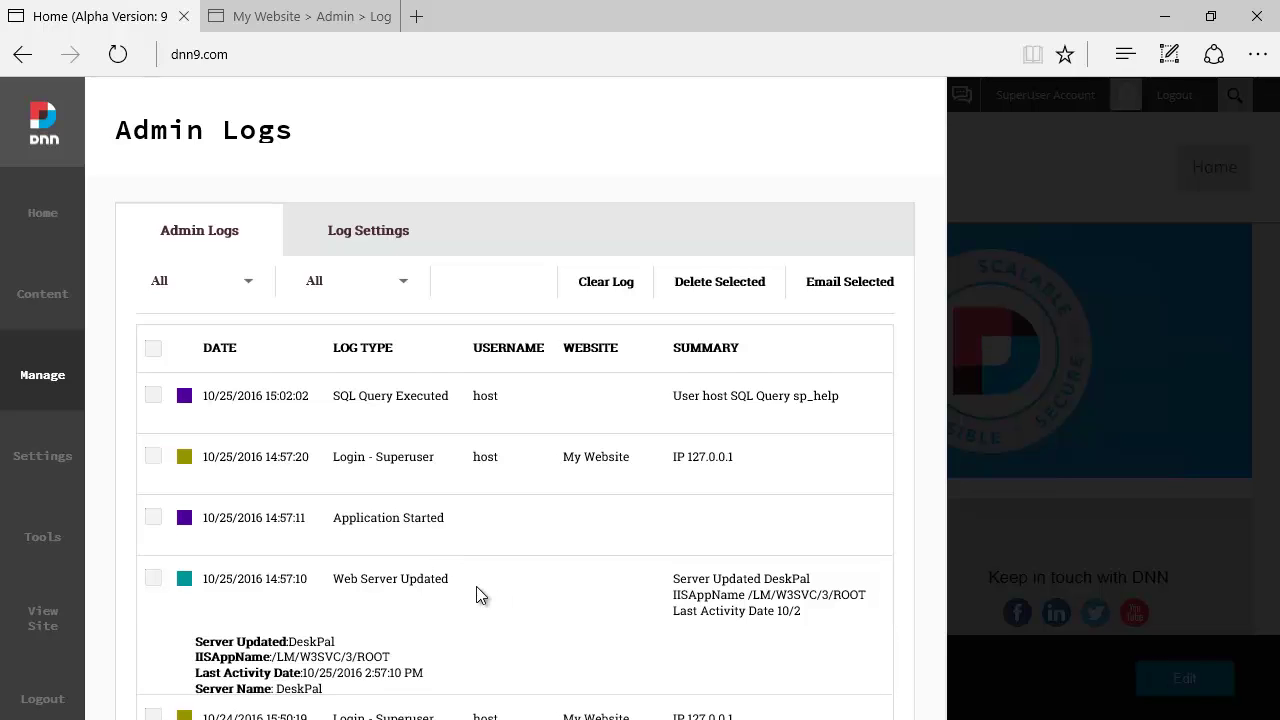
pyautogui.scroll(-2, 420, 570)
pyautogui.click(393, 556)
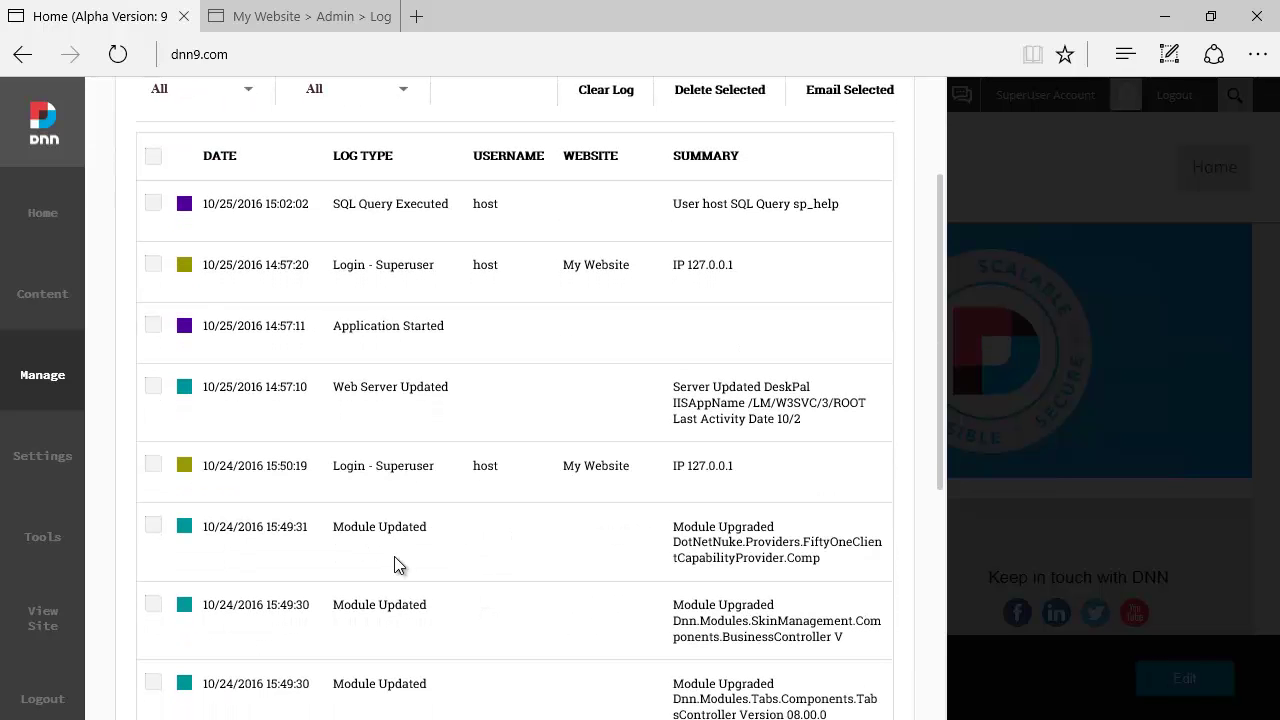
pyautogui.click(386, 474)
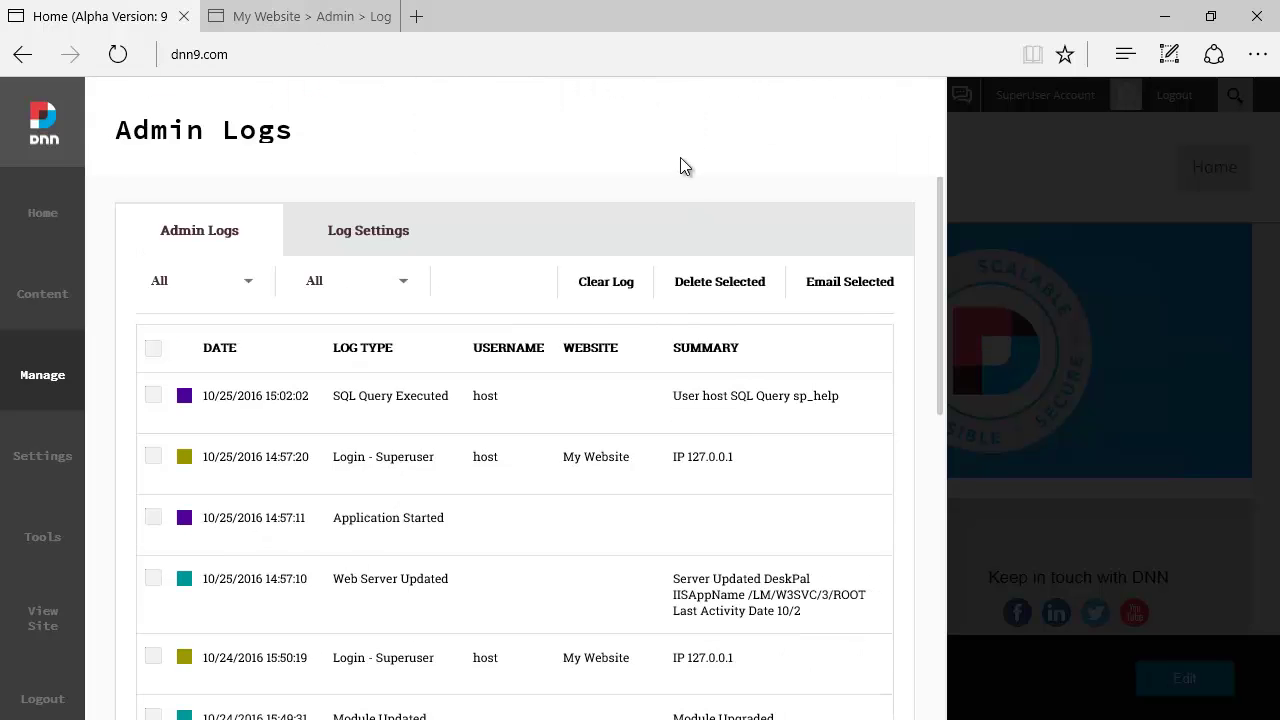
# Compare the available page-size options of the dnn9.com Admin Logs with those of the dnn8.com Event Viewer
pyautogui.scroll(-5, 851, 386)
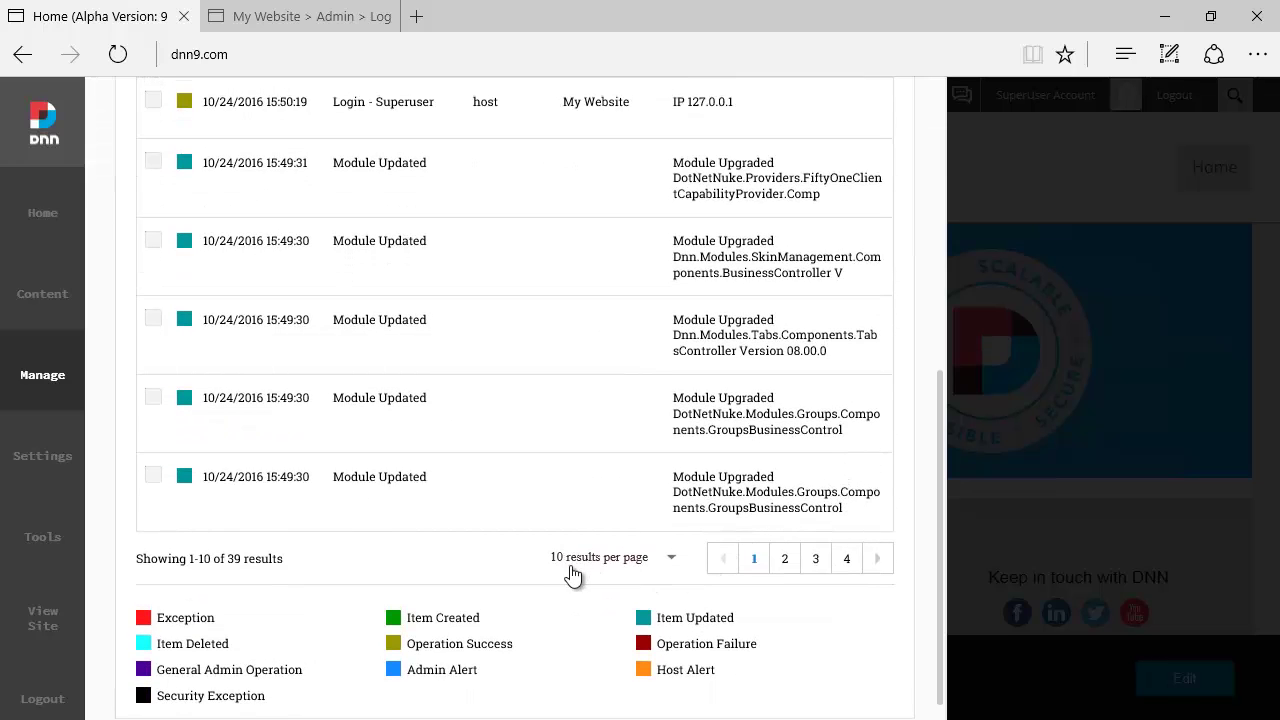
pyautogui.click(626, 563)
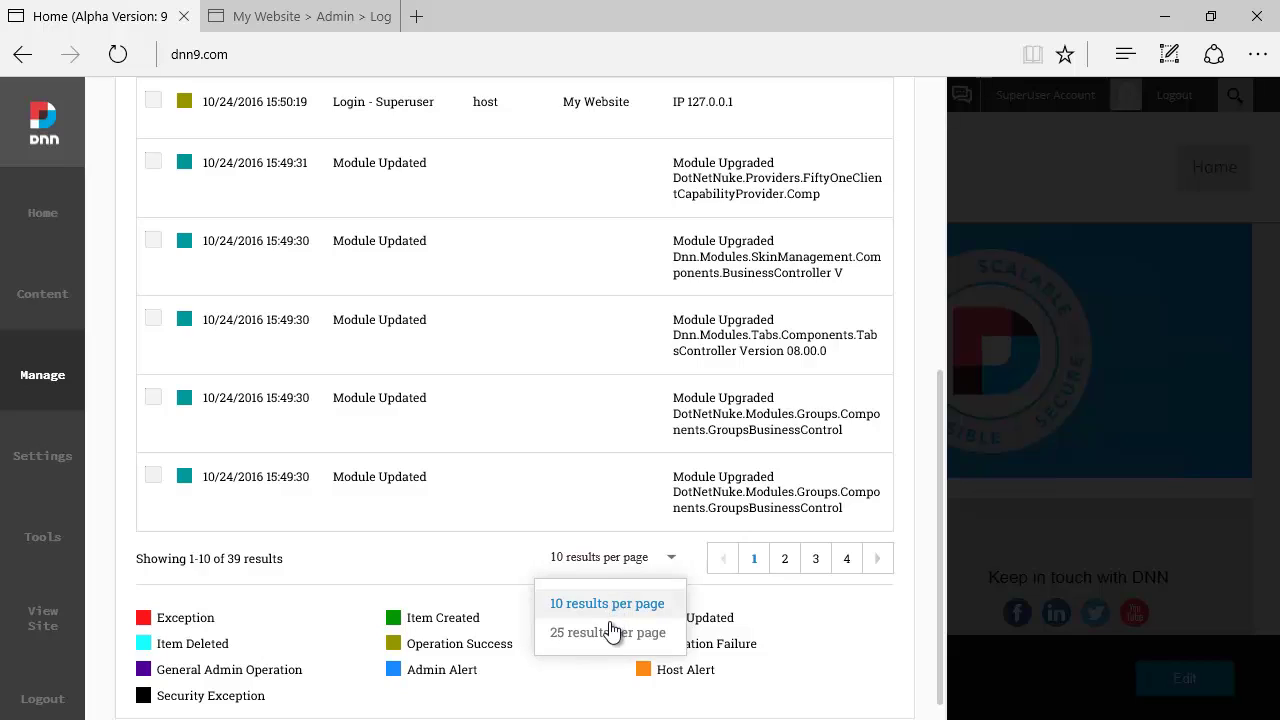
pyautogui.click(334, 14)
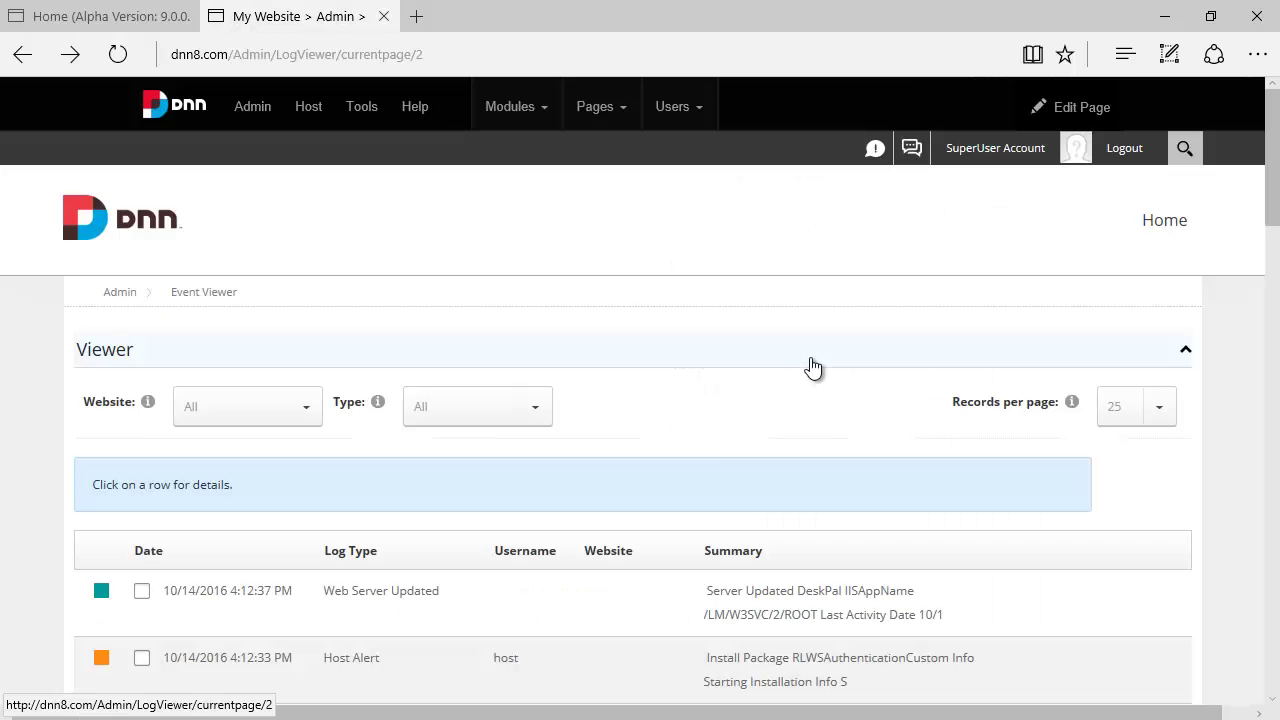
pyautogui.click(1157, 410)
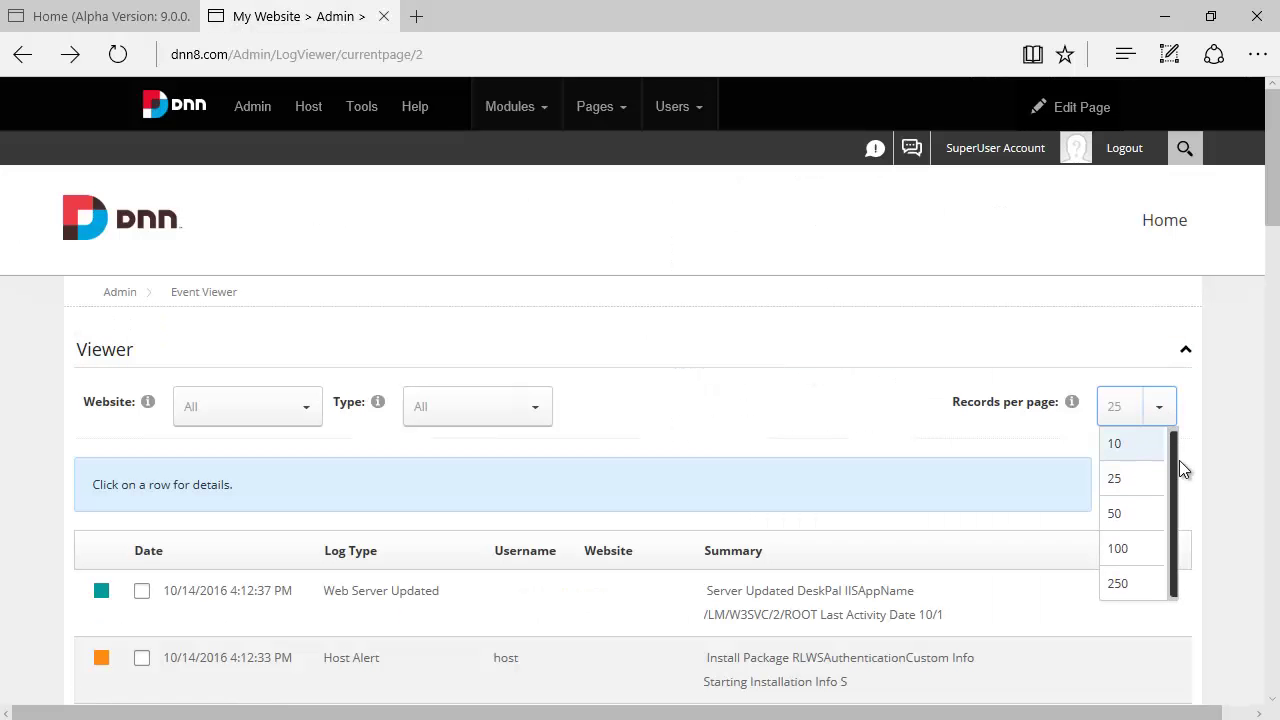
pyautogui.click(100, 16)
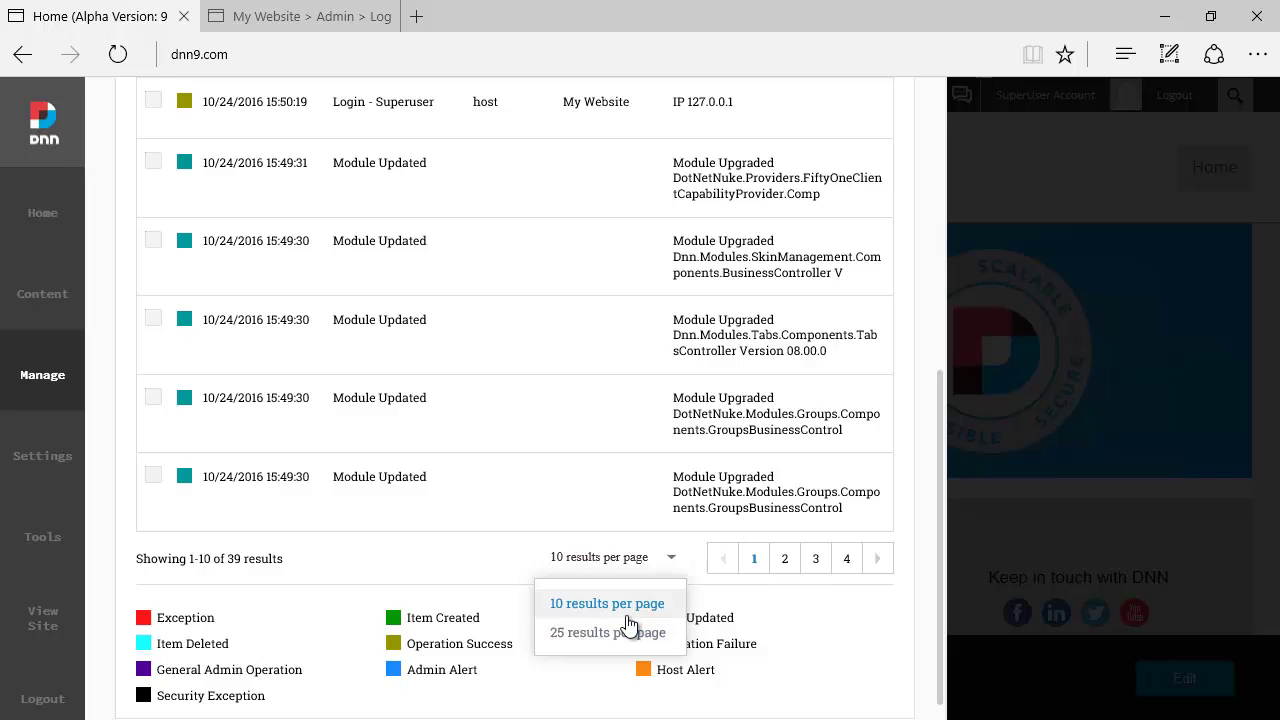
pyautogui.click(300, 16)
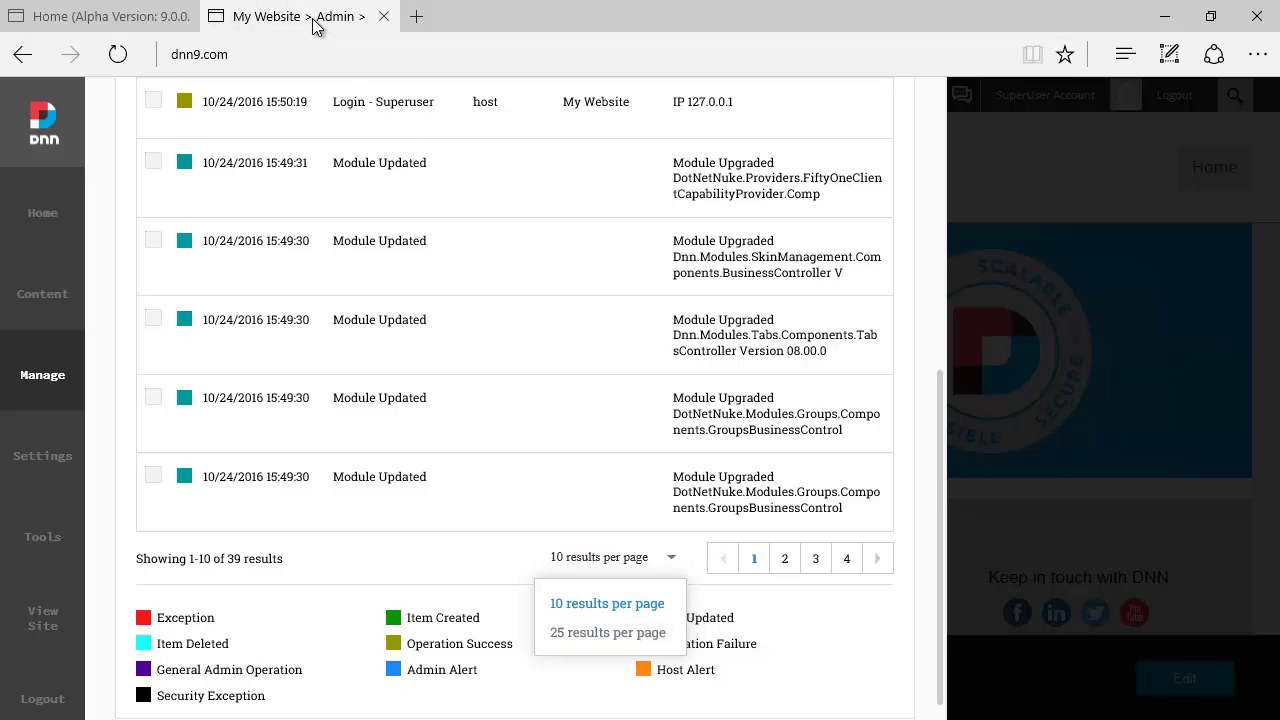
# Compare where the Clear Log and delete actions are offered in the dnn9.com Admin Logs and the dnn8.com Event Viewer
pyautogui.click(165, 19)
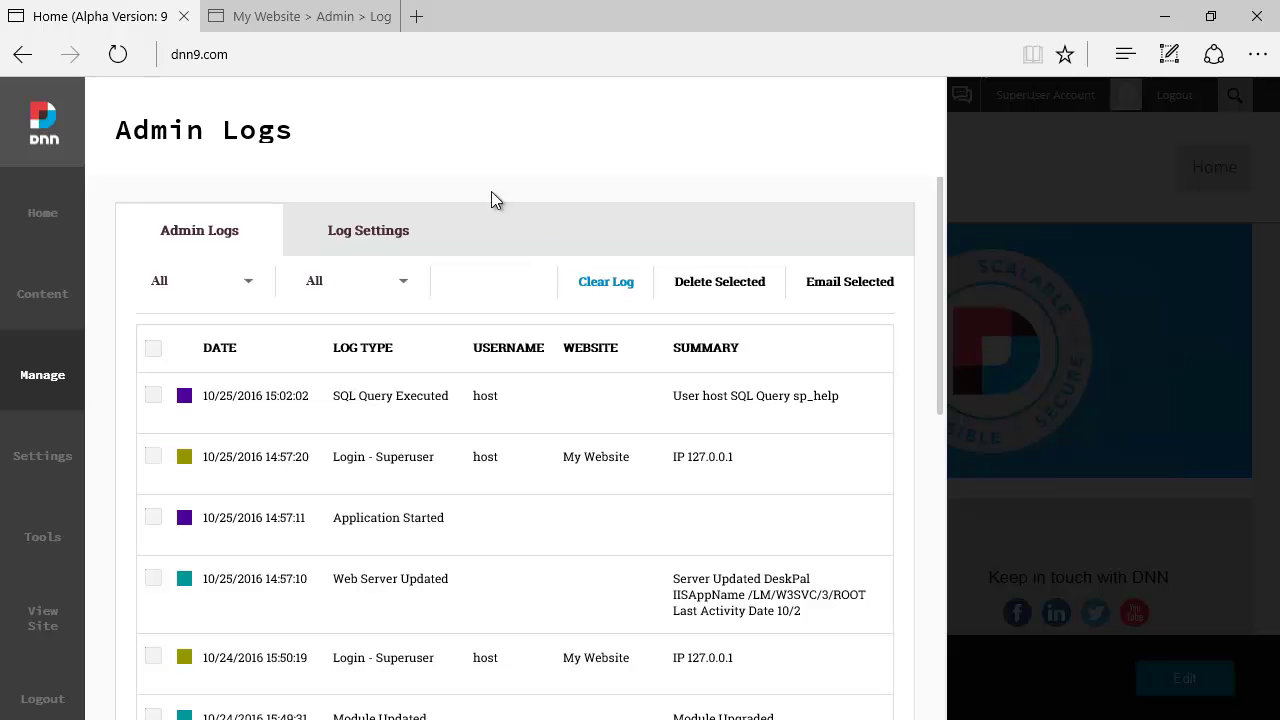
pyautogui.click(320, 30)
pyautogui.scroll(-15, 494, 364)
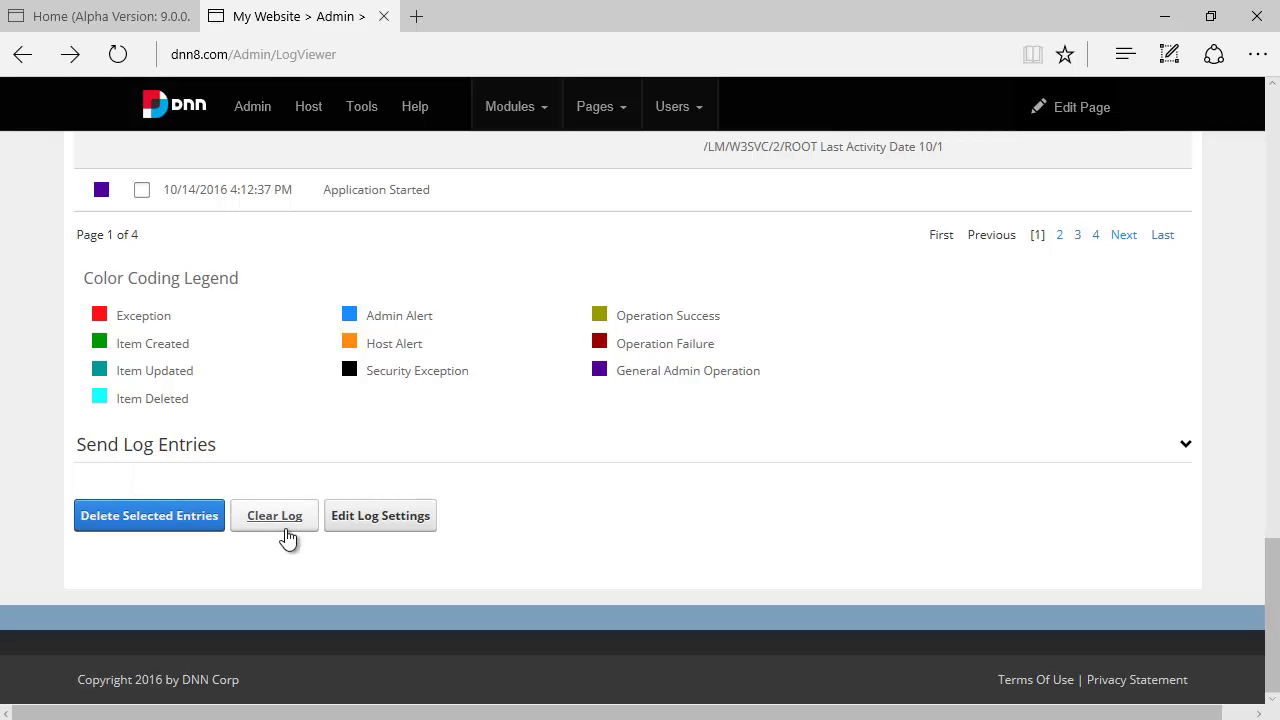
pyautogui.click(105, 15)
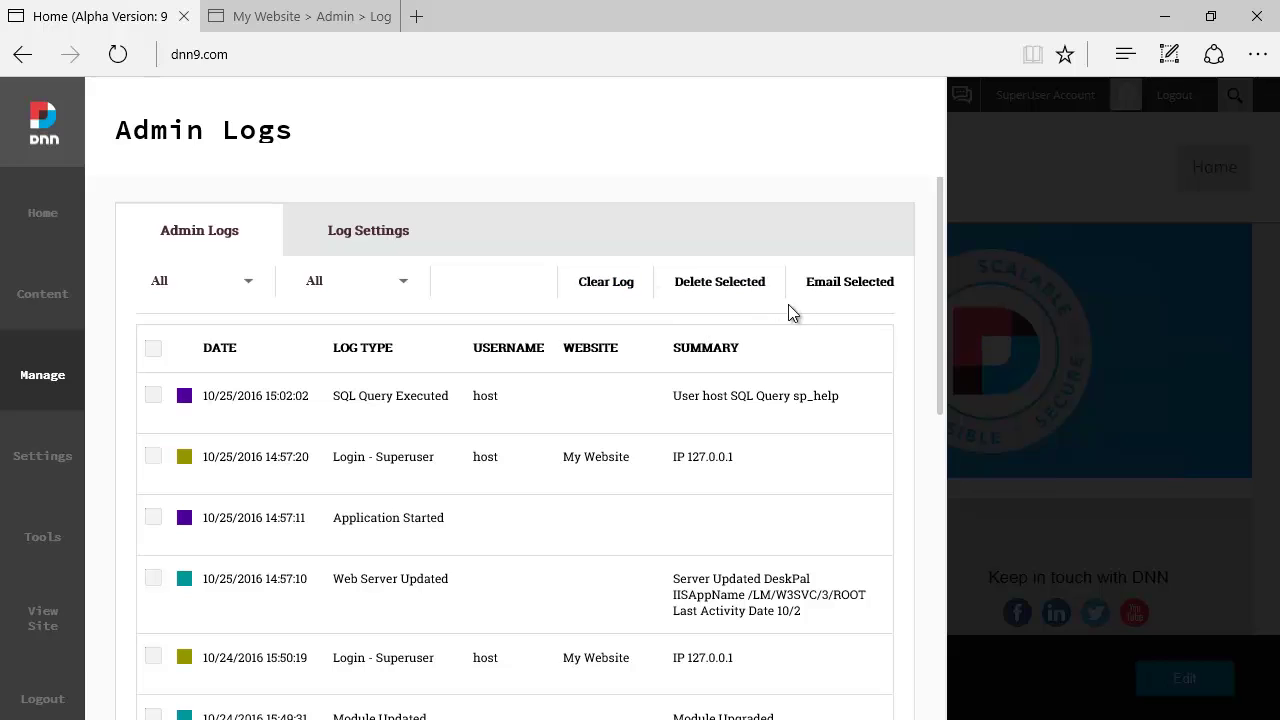
# Open the log settings on both dnn8.com and dnn9.com and compare their lists of log types
pyautogui.click(300, 16)
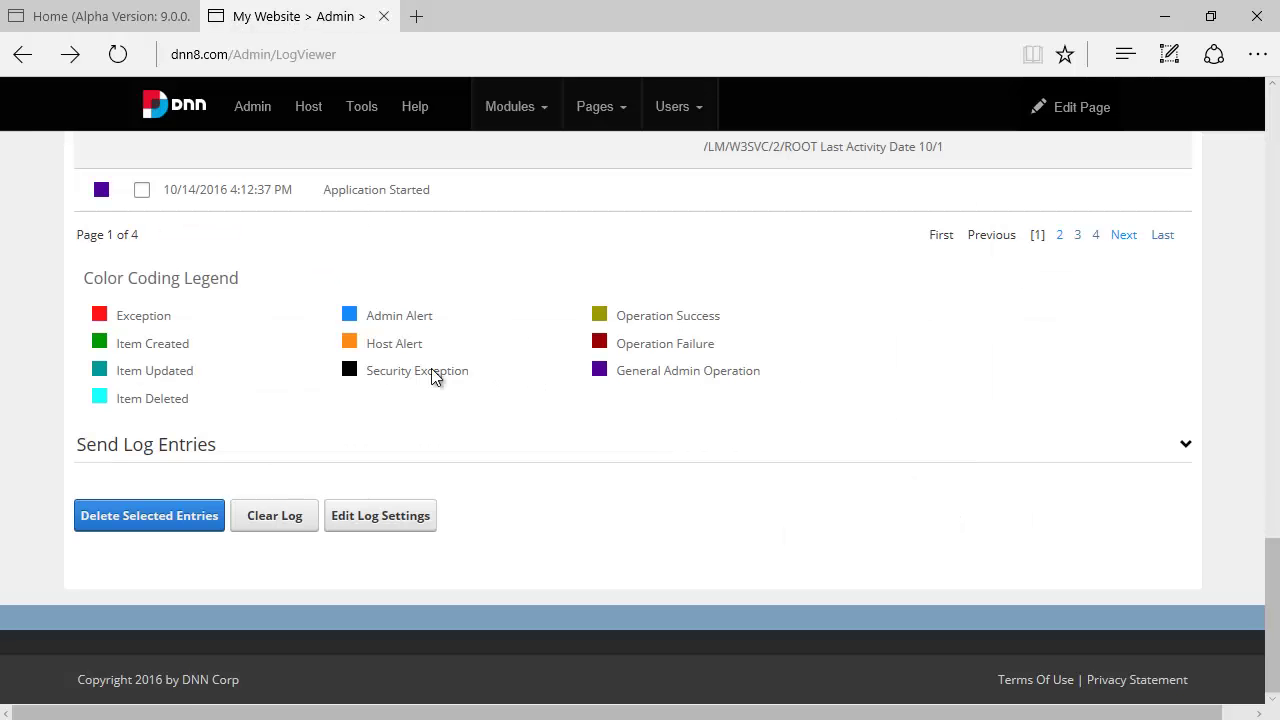
pyautogui.click(410, 520)
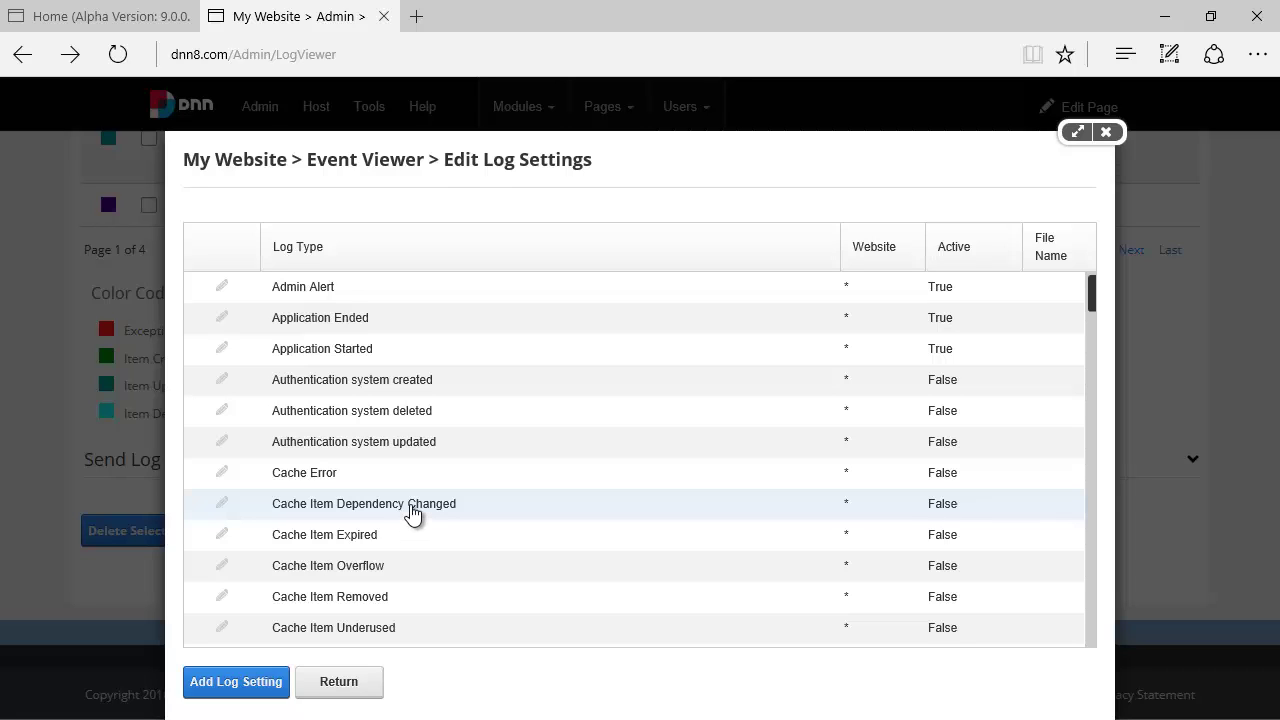
pyautogui.click(136, 20)
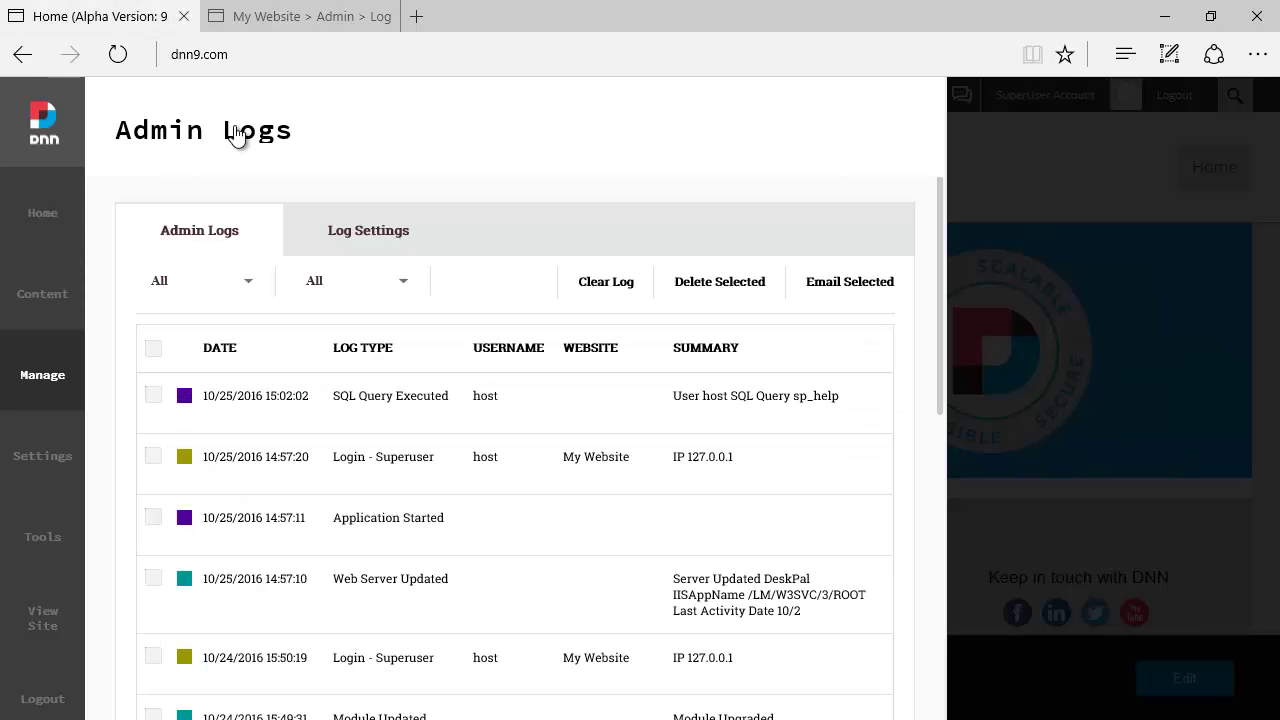
pyautogui.click(359, 239)
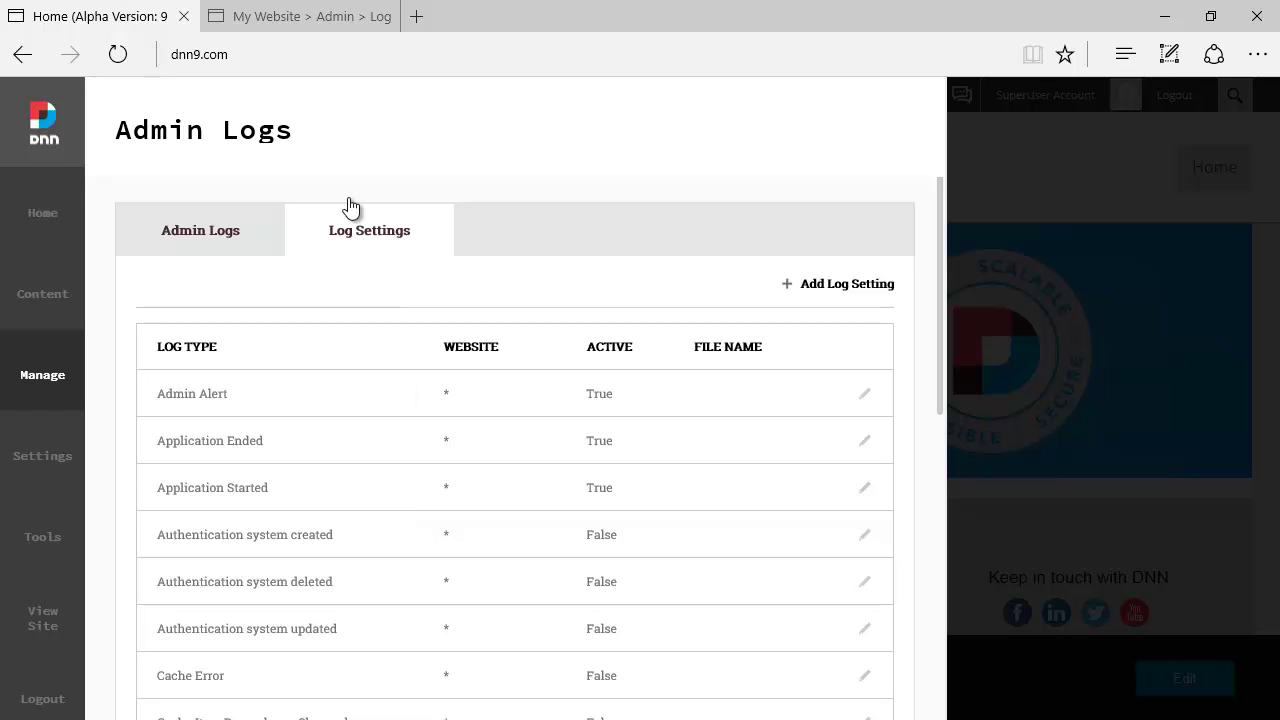
pyautogui.click(340, 16)
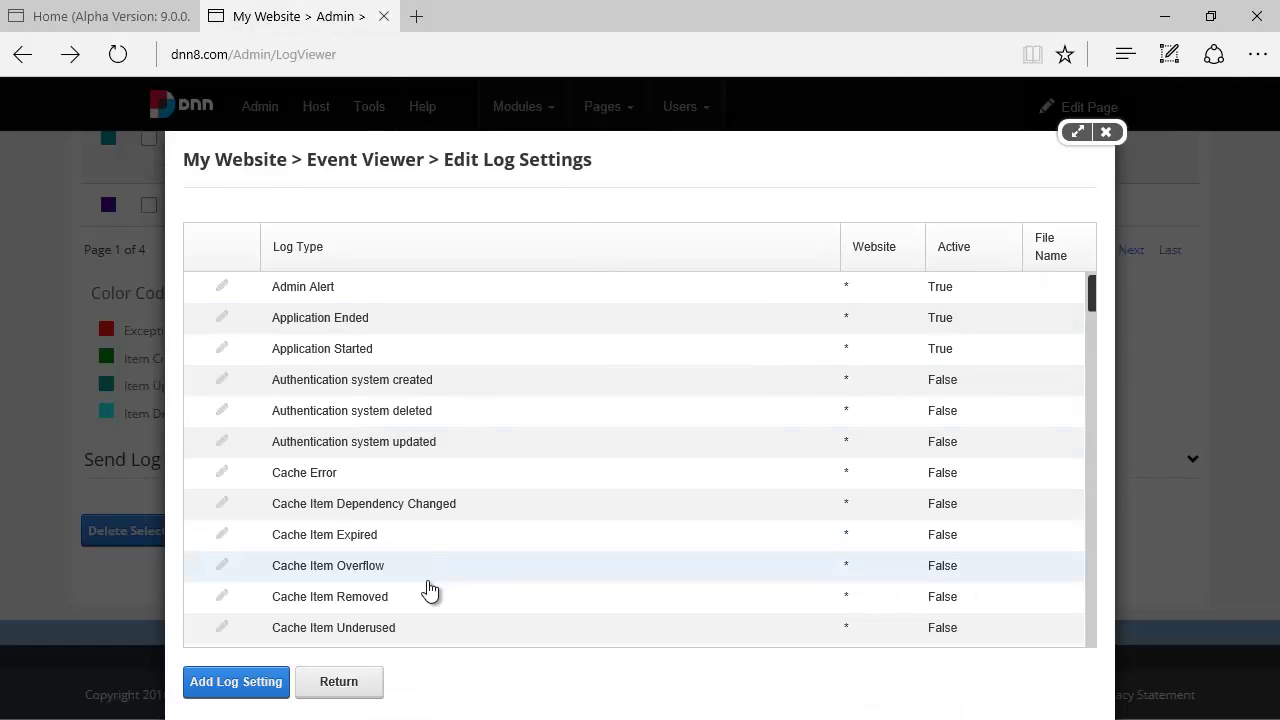
pyautogui.hotkey('ctrl', 'Tab')
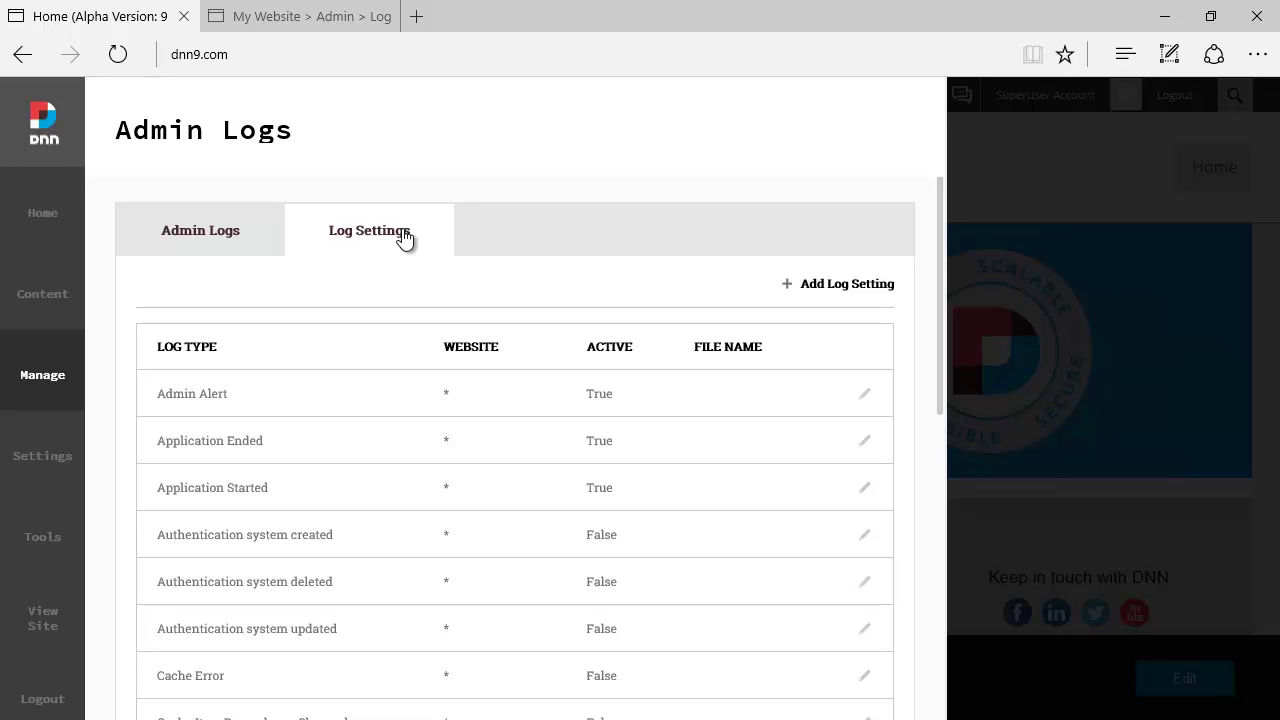
# Return from the log settings to the log lists on both sites and compare their actions for deleting selected entries
pyautogui.click(218, 230)
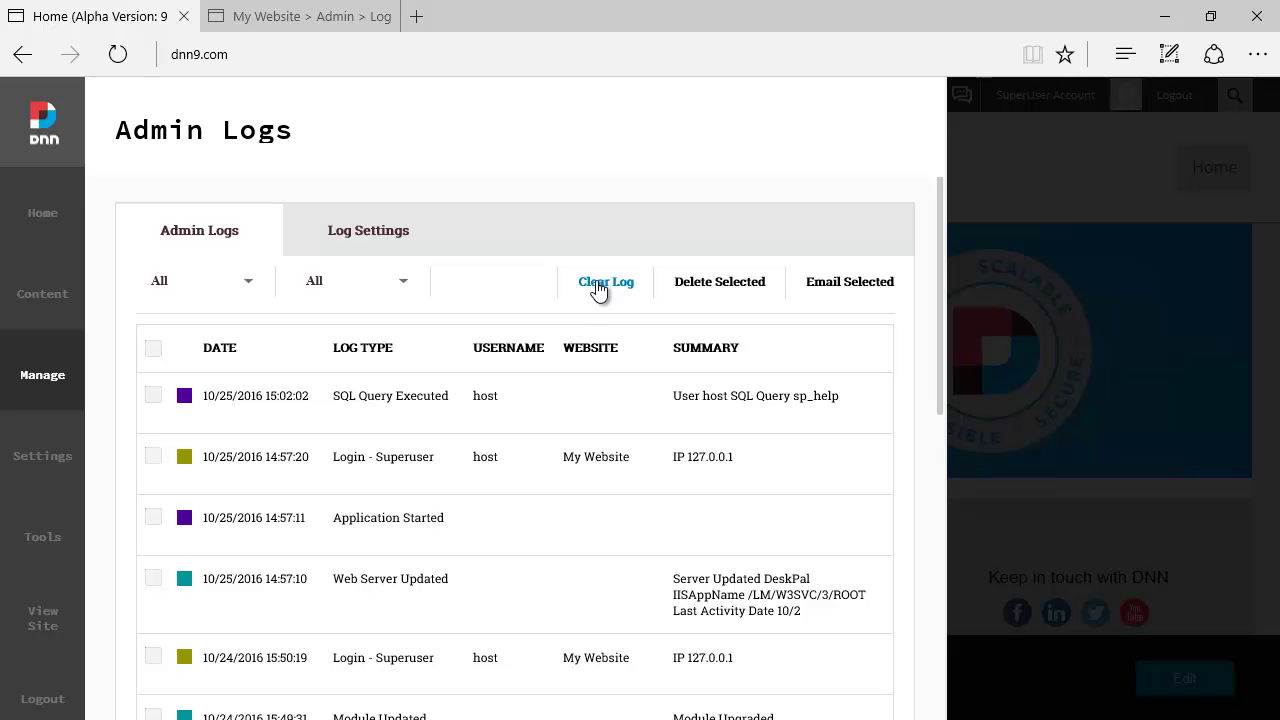
pyautogui.click(300, 18)
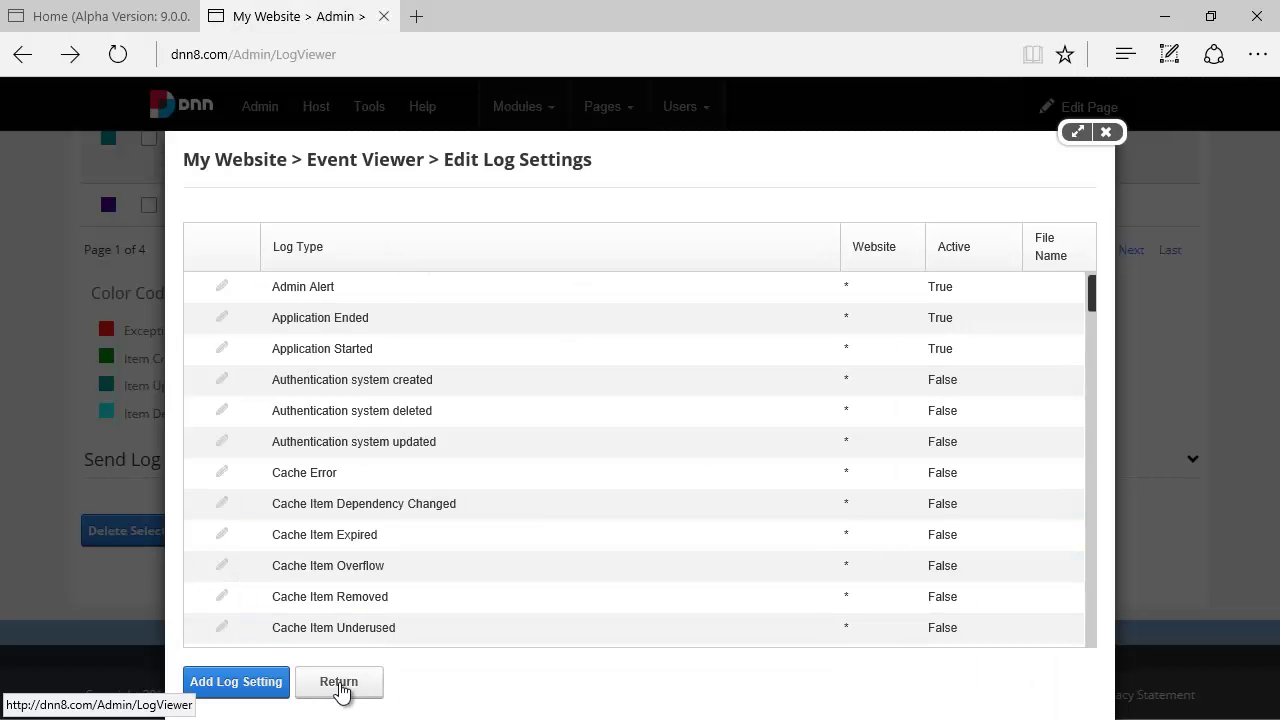
pyautogui.click(340, 686)
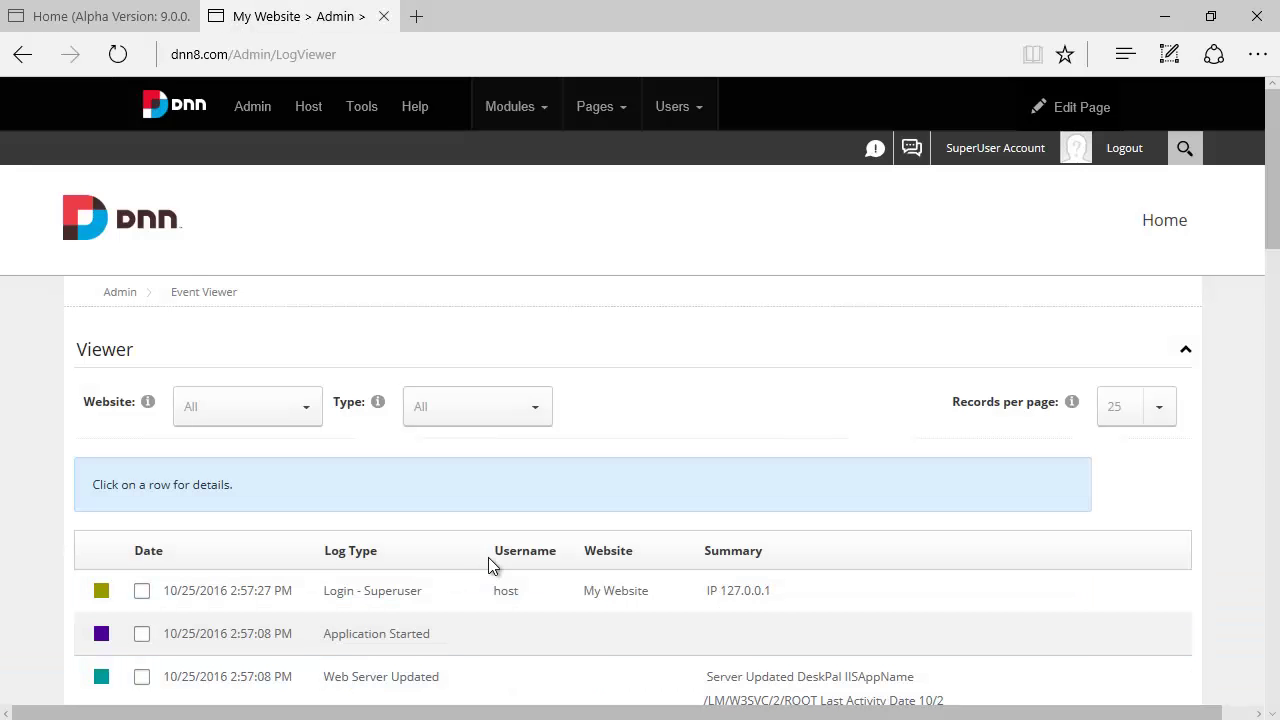
pyautogui.scroll(-15, 514, 569)
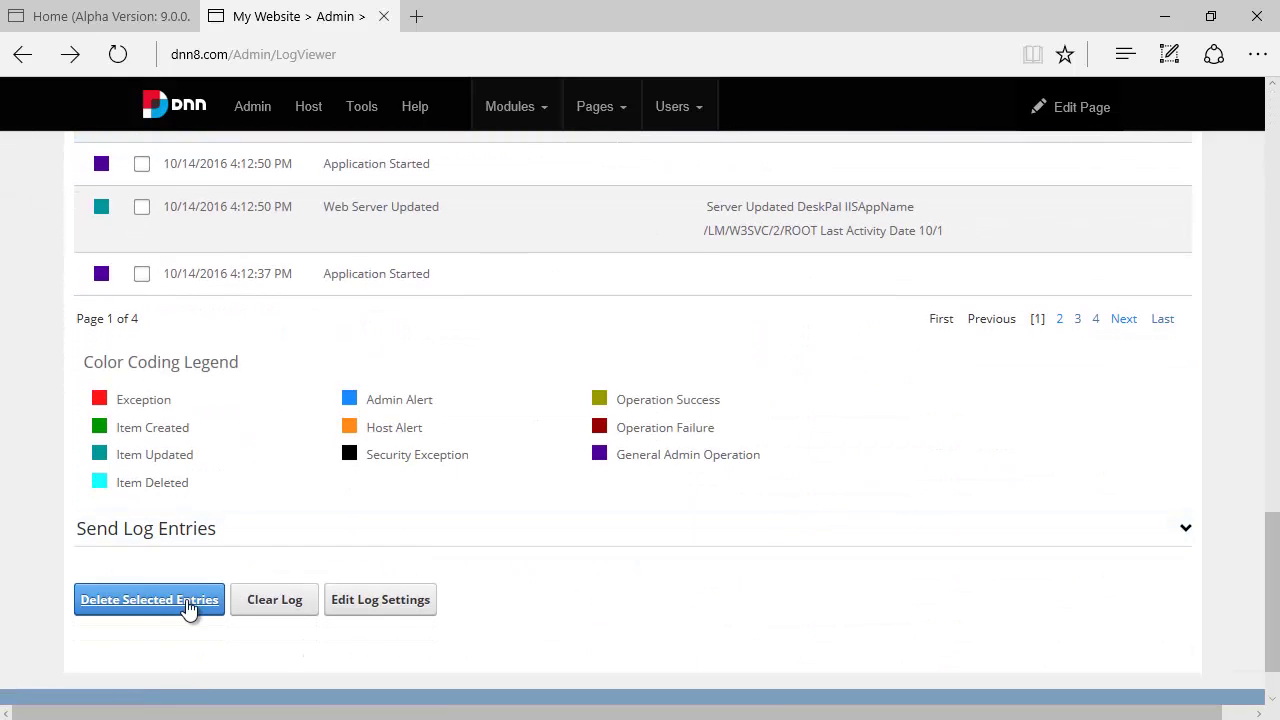
pyautogui.click(147, 18)
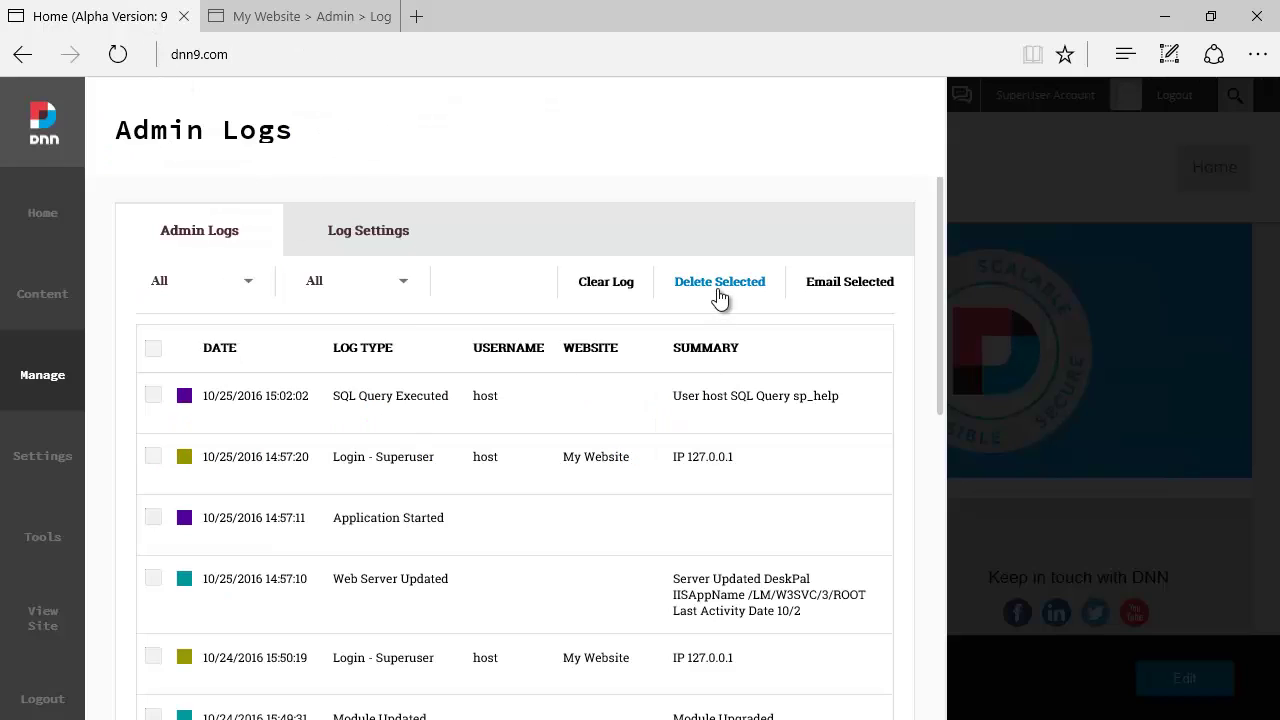
# Try selecting the two newest entries in the dnn9.com Admin Logs, toggle selection of all entries, and return to the dnn8.com Event Viewer
pyautogui.click(153, 397)
pyautogui.click(153, 456)
pyautogui.click(153, 350)
pyautogui.click(153, 350)
pyautogui.click(322, 14)
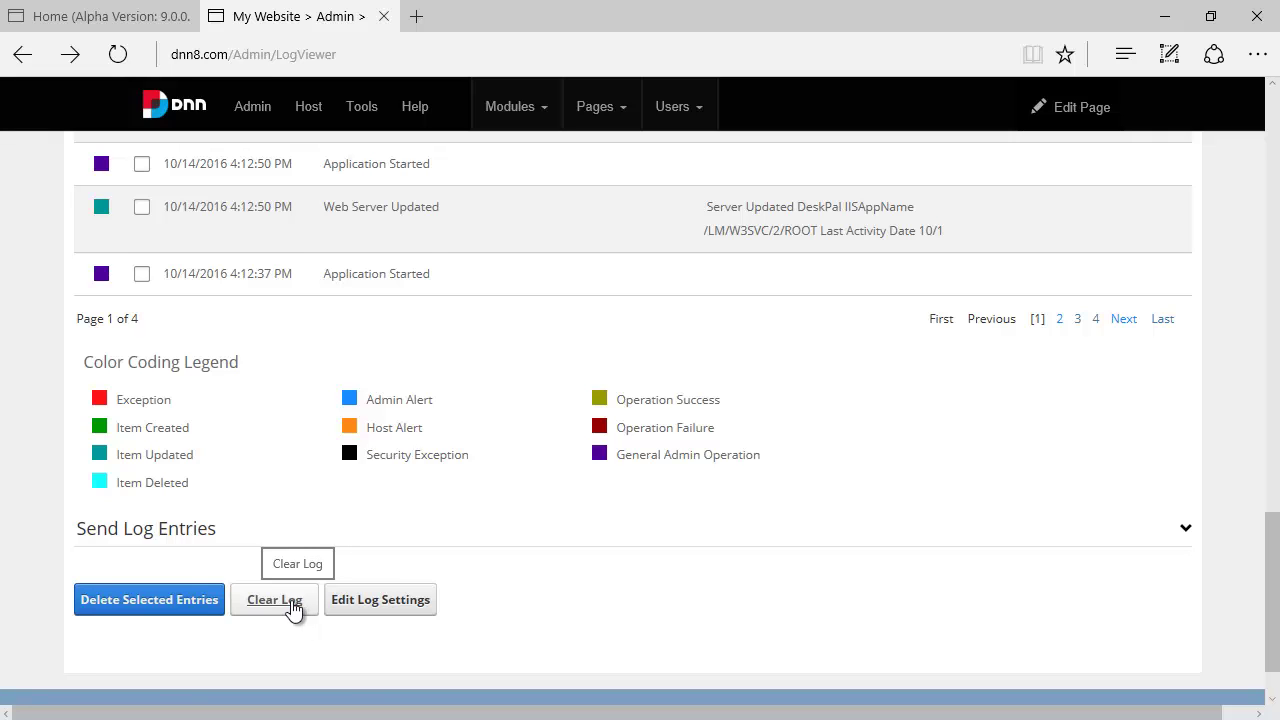
# On dnn9.com, select the two newest log entries, view the form for emailing selected entries, and cancel it
pyautogui.click(100, 16)
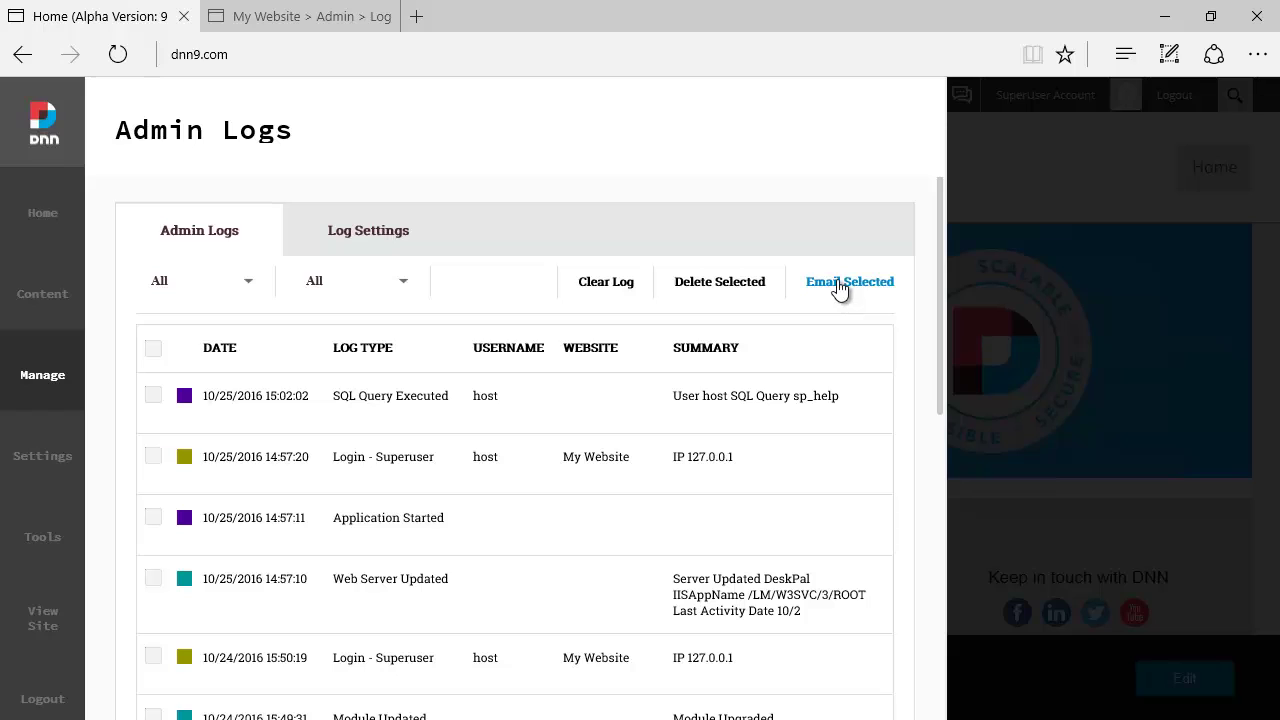
pyautogui.click(154, 396)
pyautogui.click(153, 456)
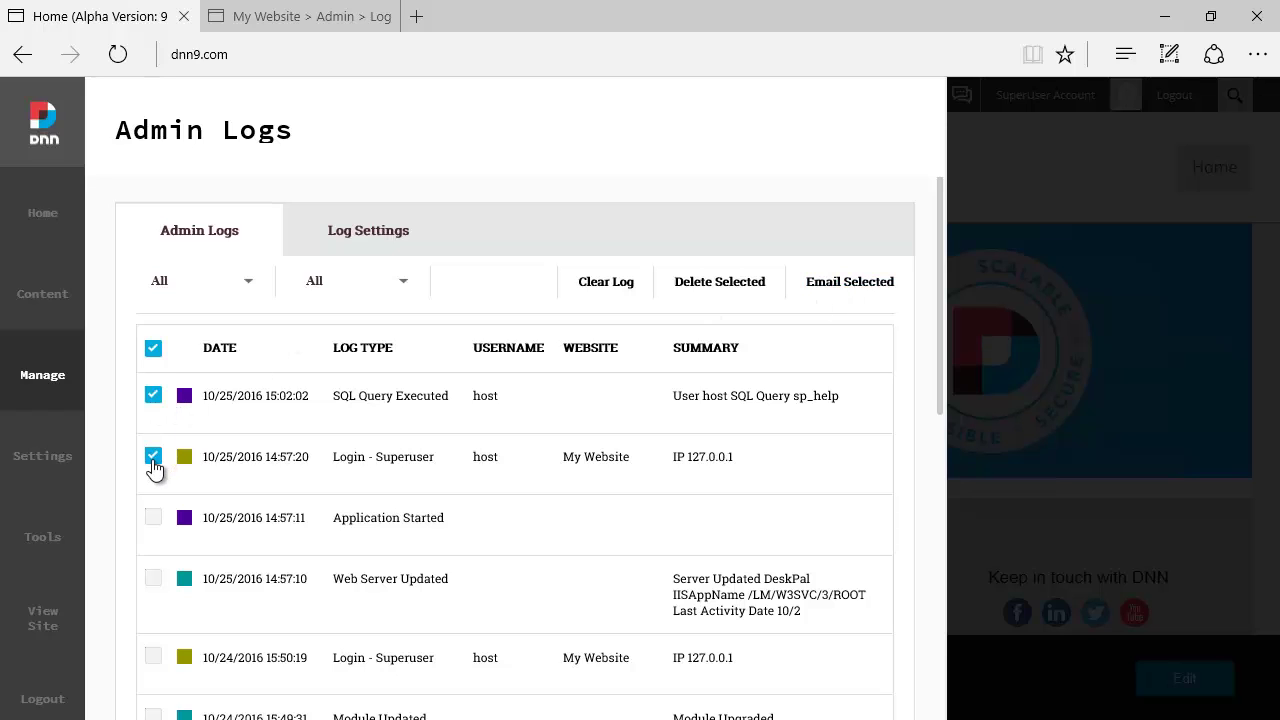
pyautogui.click(823, 286)
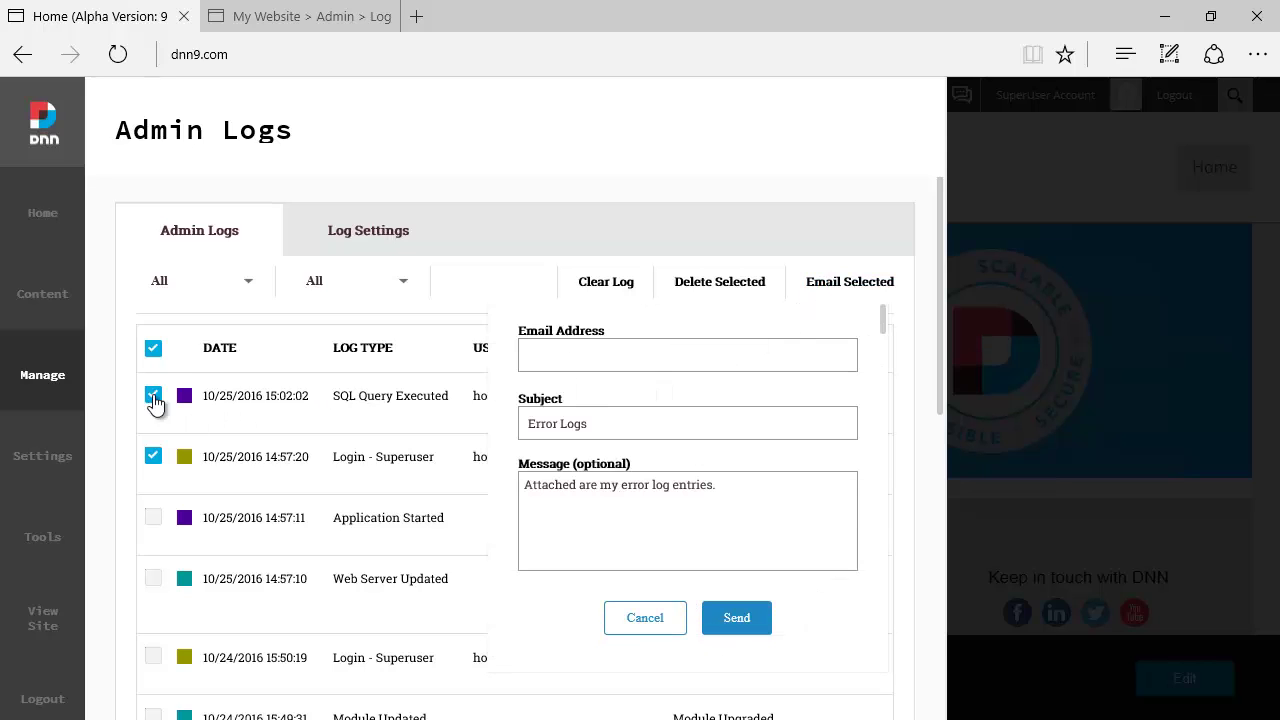
pyautogui.click(603, 356)
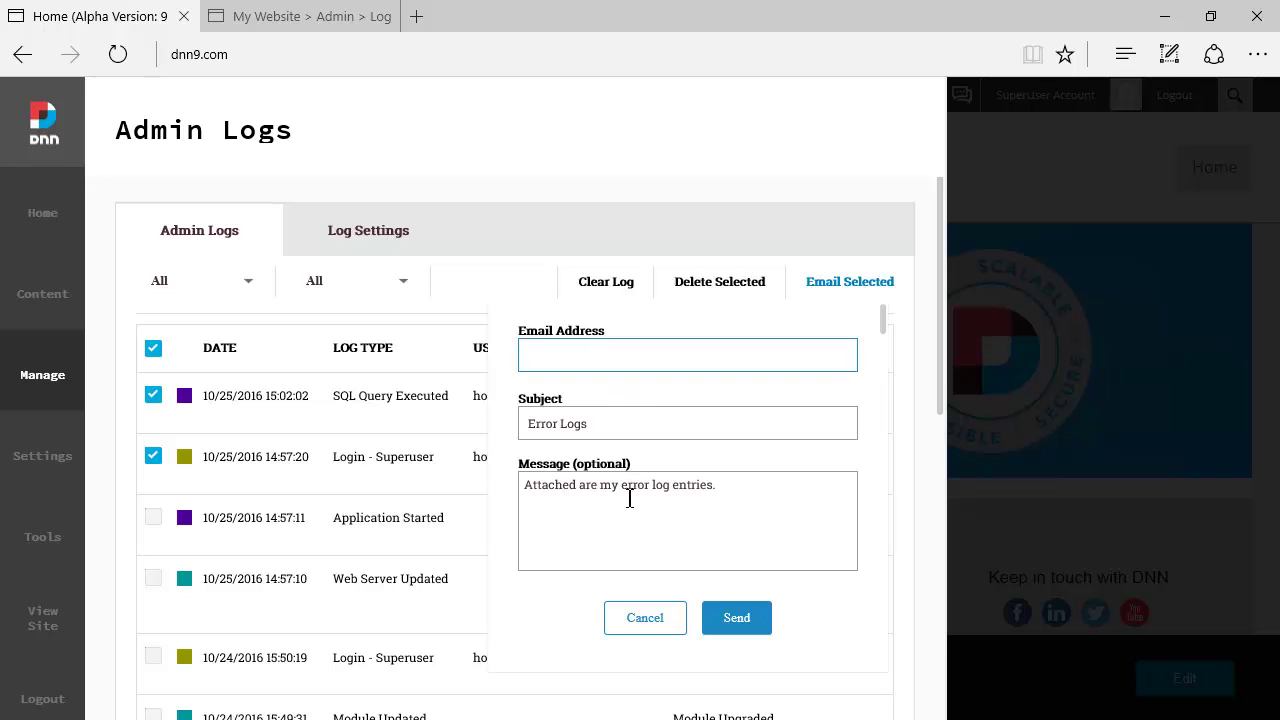
pyautogui.click(656, 620)
# Expand the Send Log Entries form in the dnn8.com Event Viewer and compare it with the emailing option on dnn9.com
pyautogui.click(290, 16)
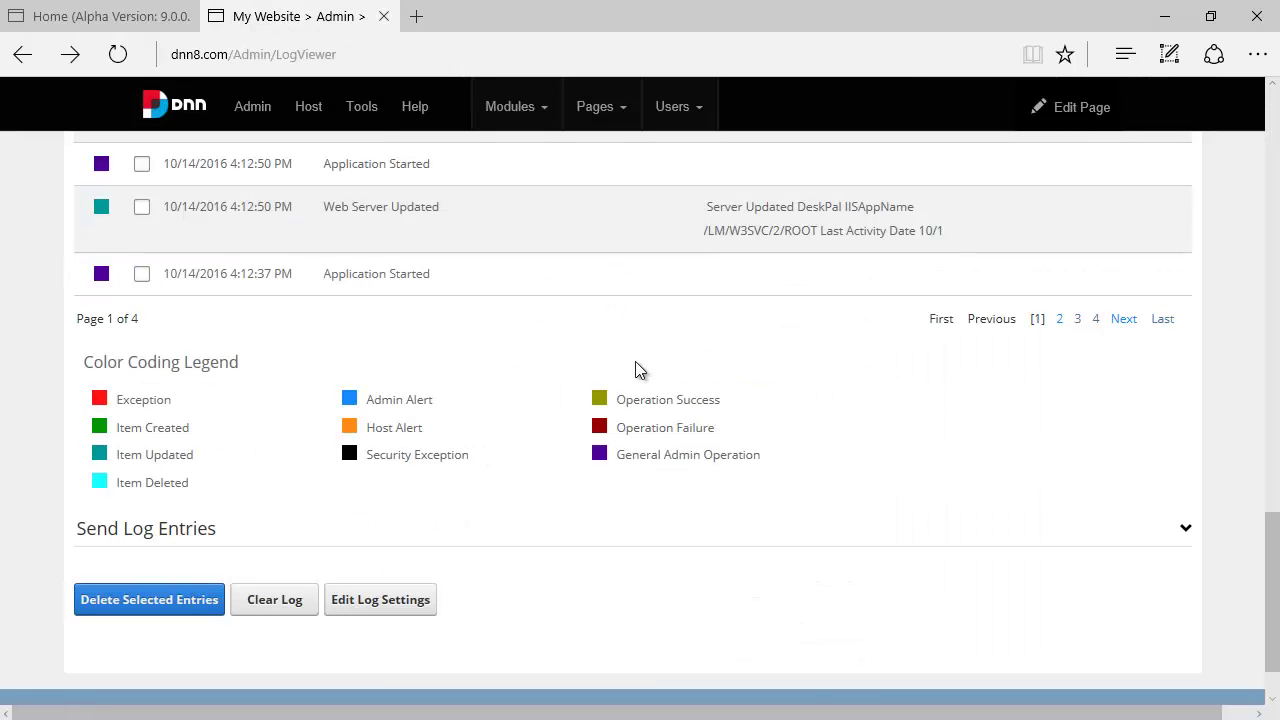
pyautogui.scroll(-1, 637, 365)
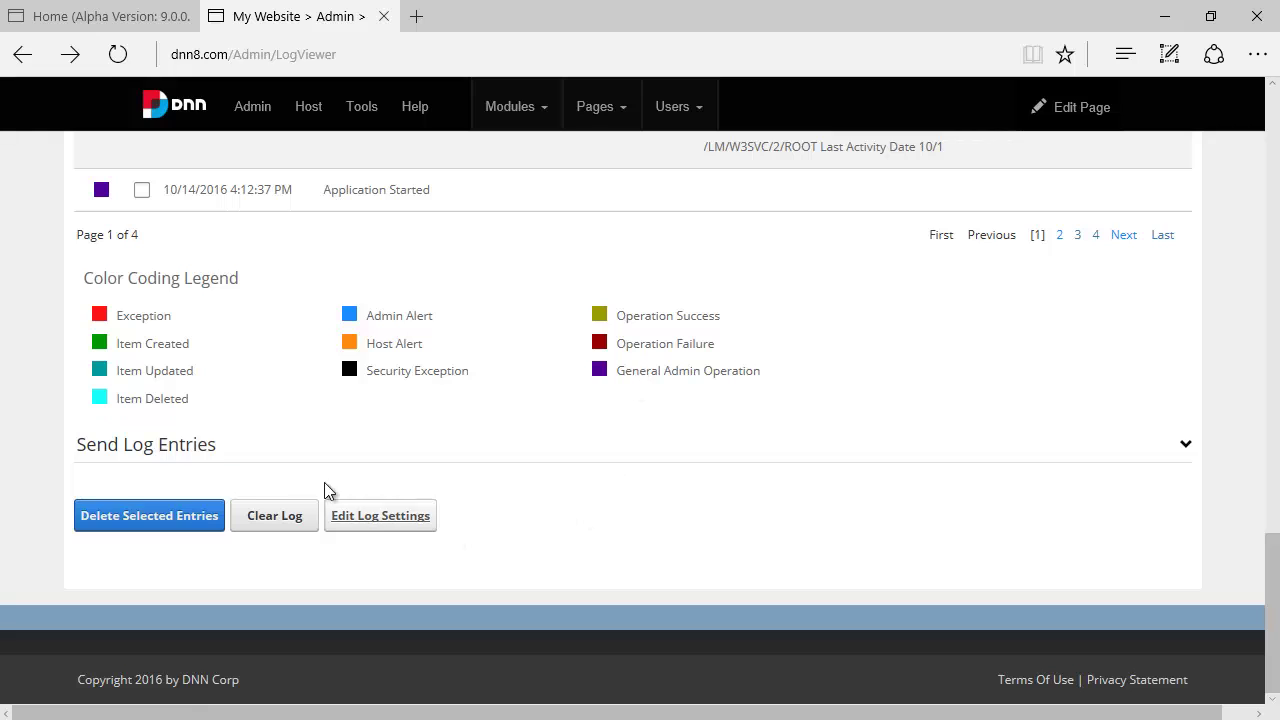
pyautogui.click(140, 450)
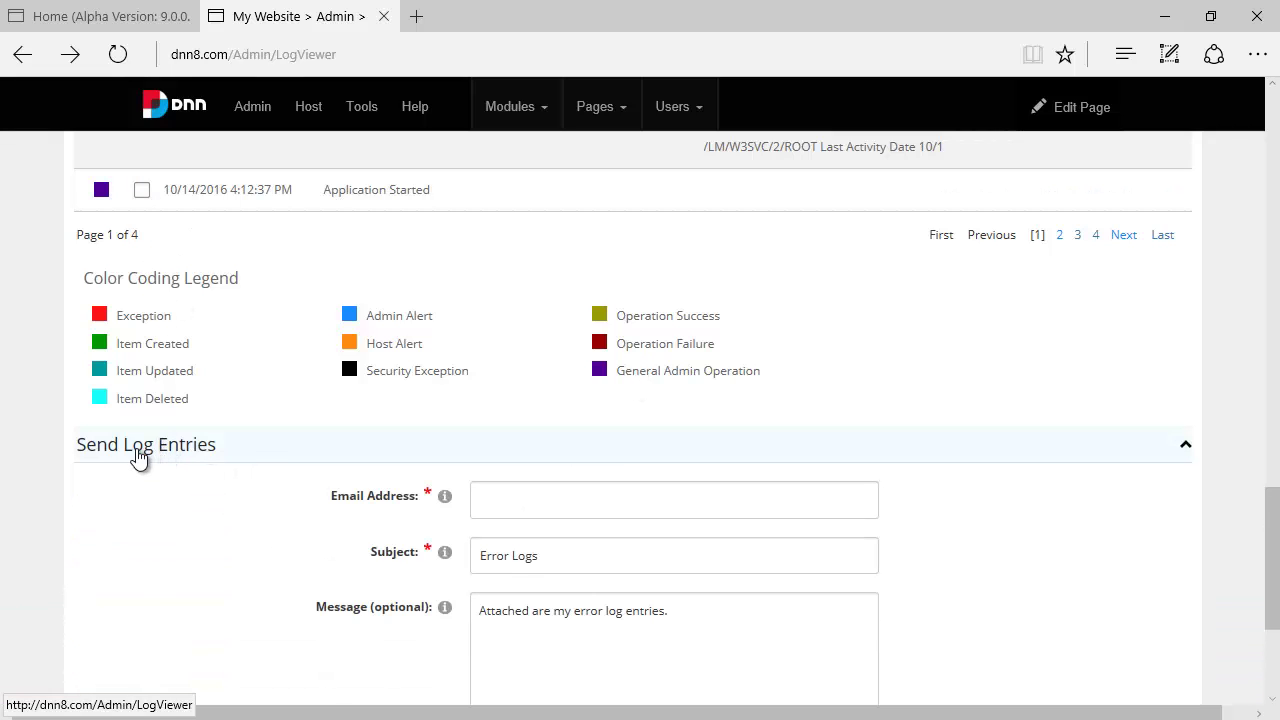
pyautogui.scroll(-1, 348, 510)
pyautogui.scroll(-1, 569, 477)
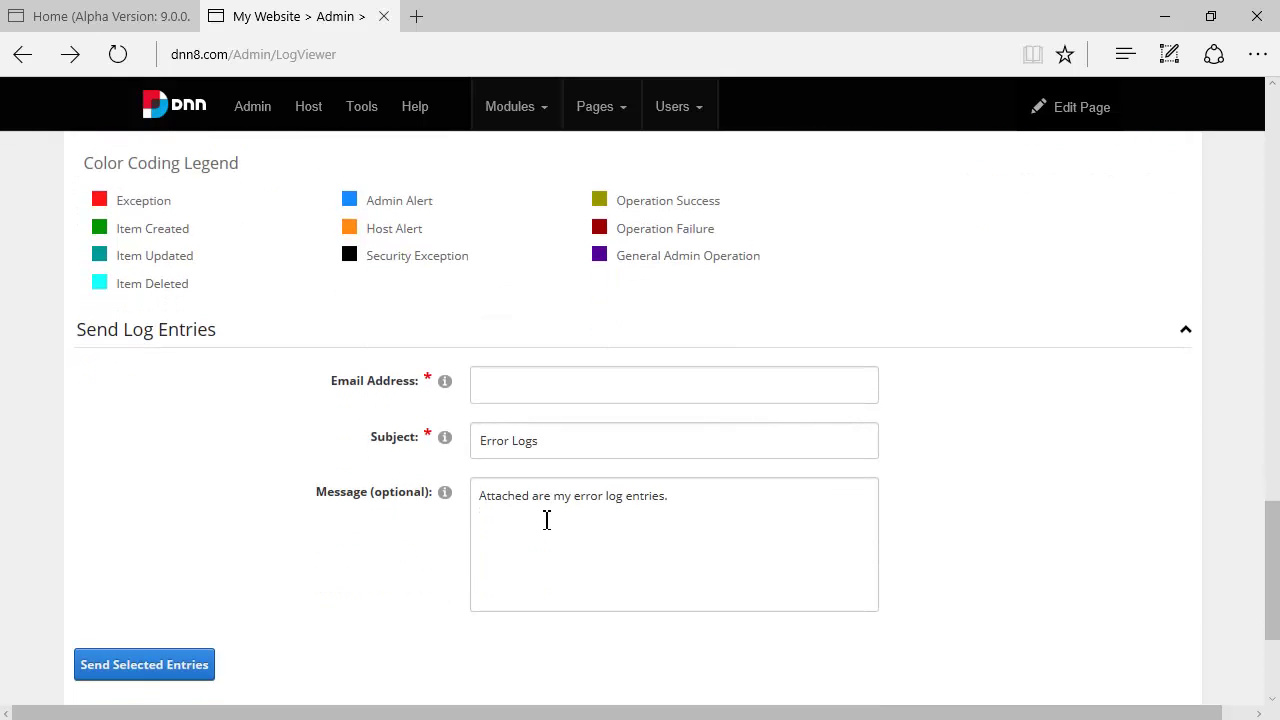
pyautogui.click(128, 18)
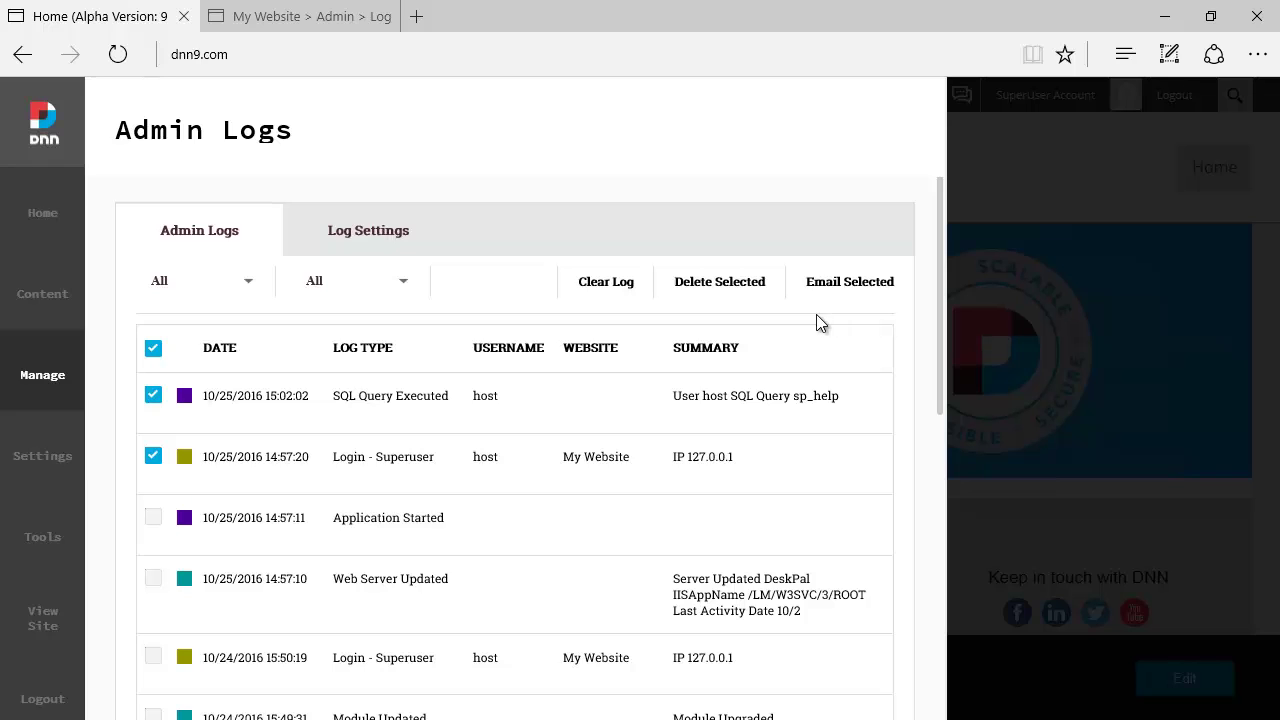
# Filter the dnn8.com Event Viewer by website My Website and type Application Ended, then reset the type to All
pyautogui.hotkey('ctrl', 'Tab')
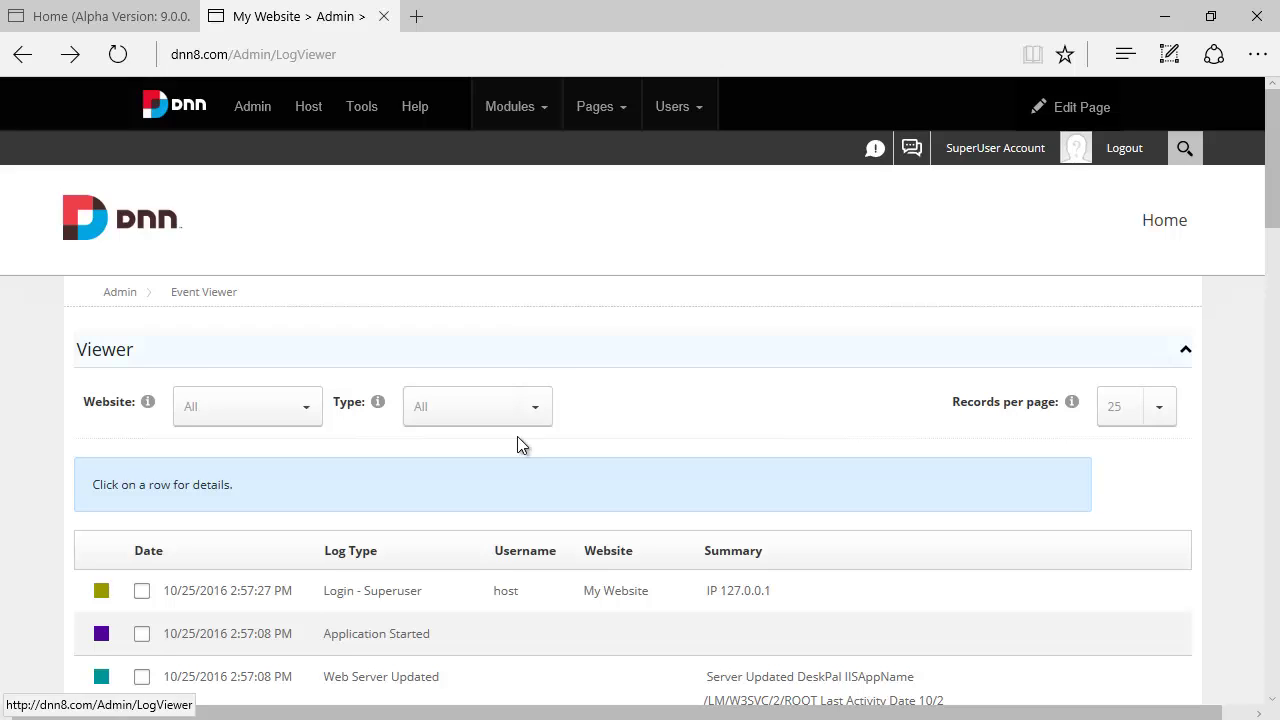
pyautogui.click(307, 414)
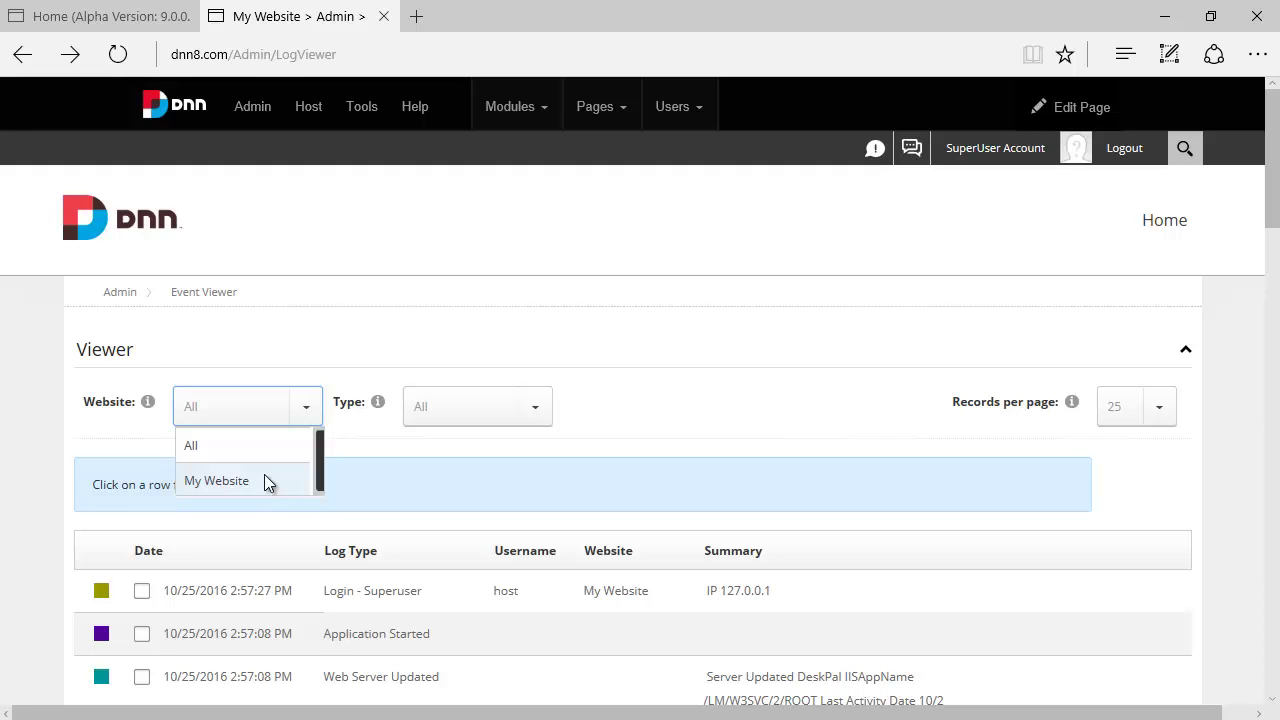
pyautogui.click(266, 481)
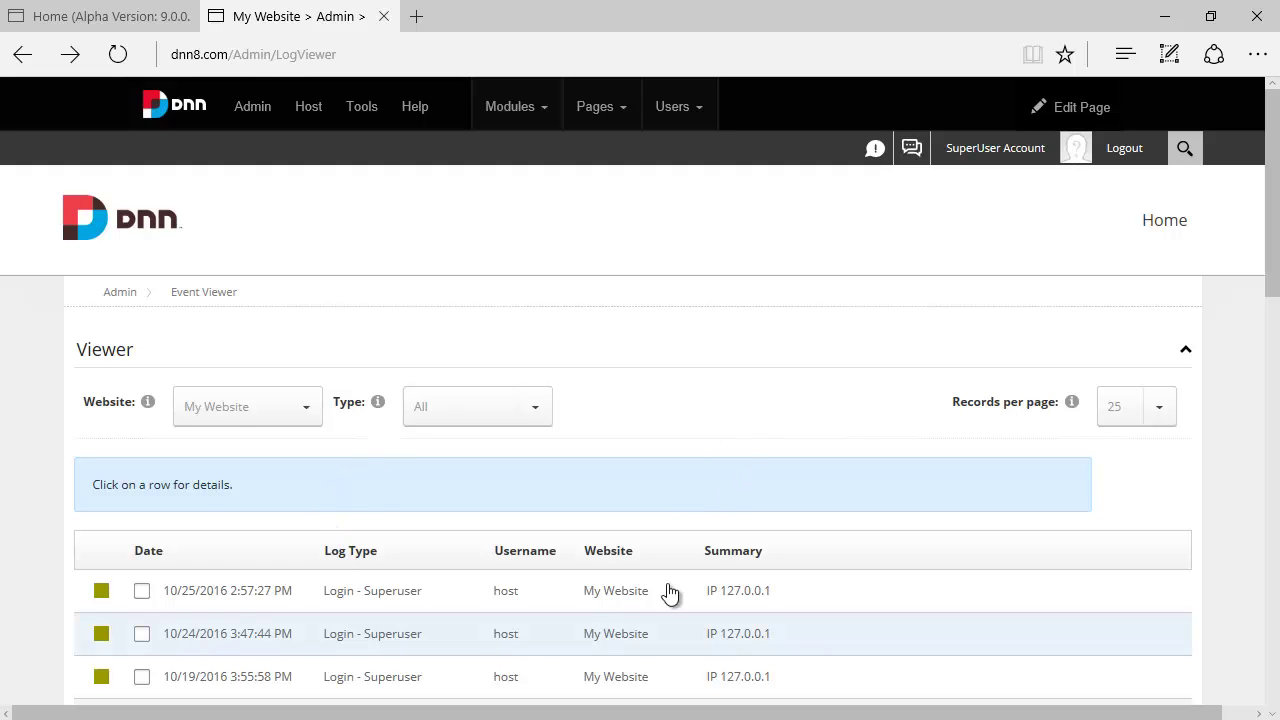
pyautogui.click(531, 411)
pyautogui.click(457, 506)
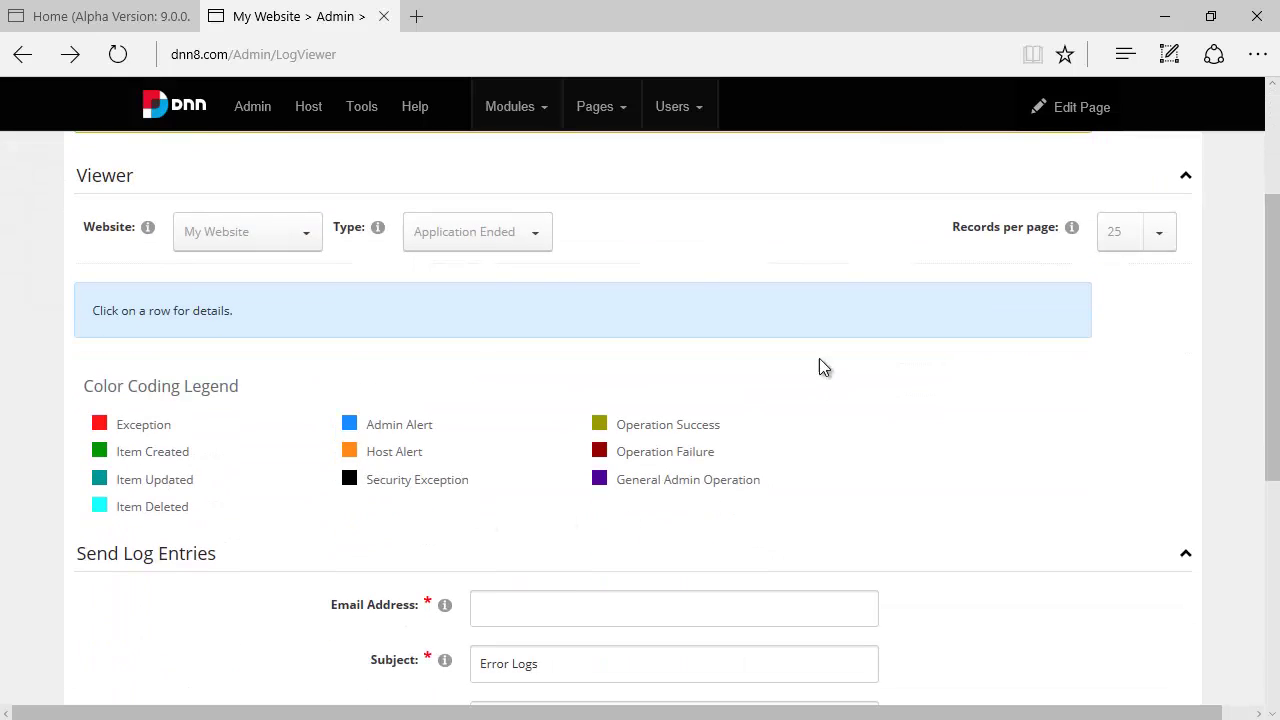
pyautogui.click(472, 240)
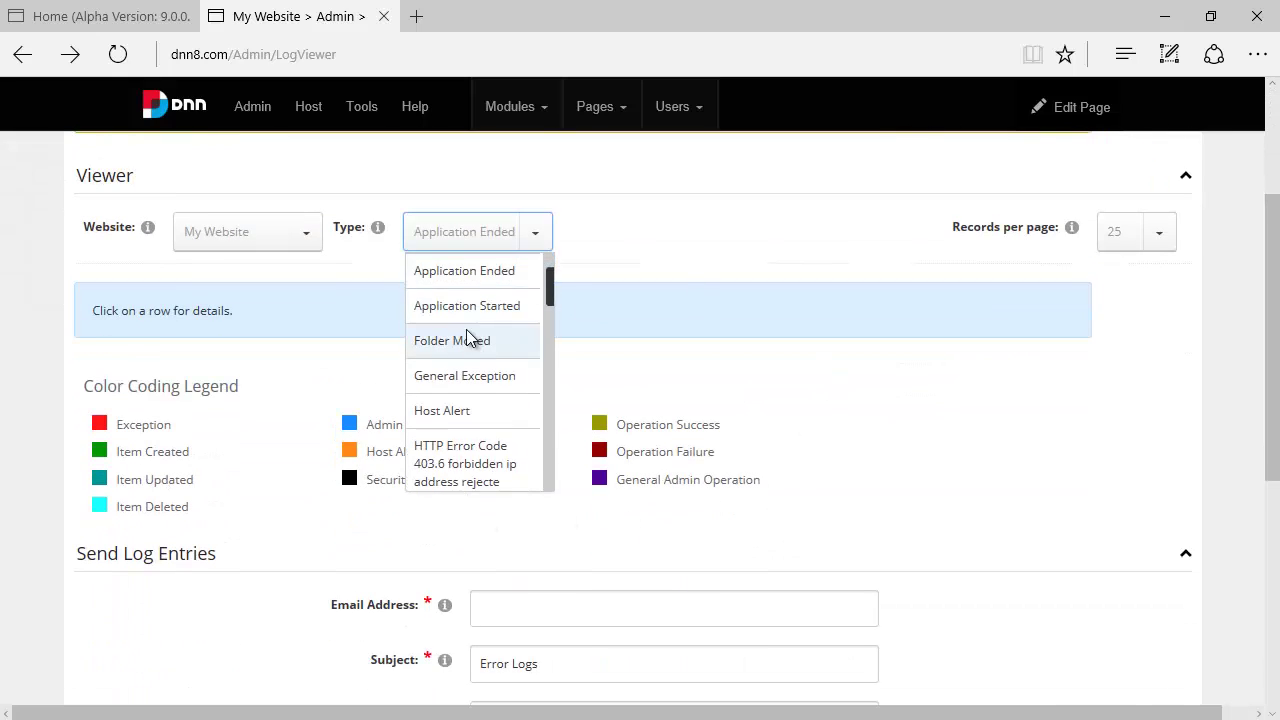
pyautogui.click(467, 334)
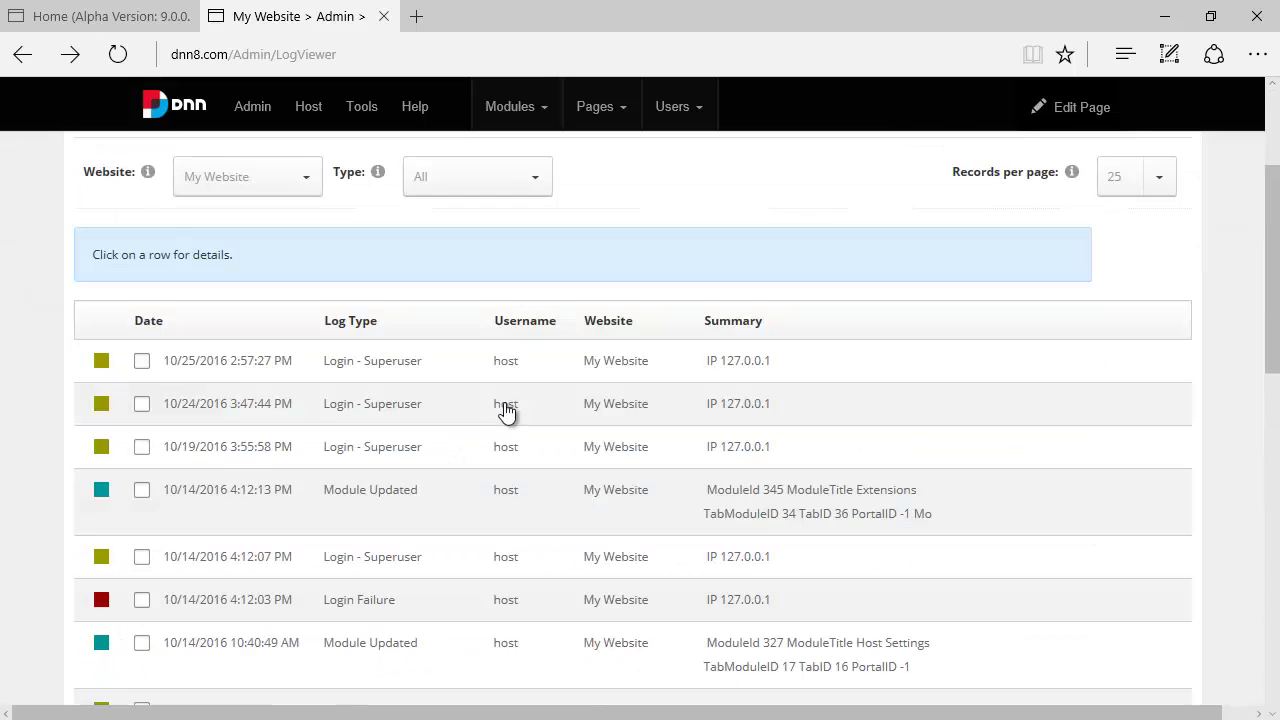
# Filter the dnn9.com Admin Logs by My Website and Application Ended, then reset both filters to All
pyautogui.click(45, 18)
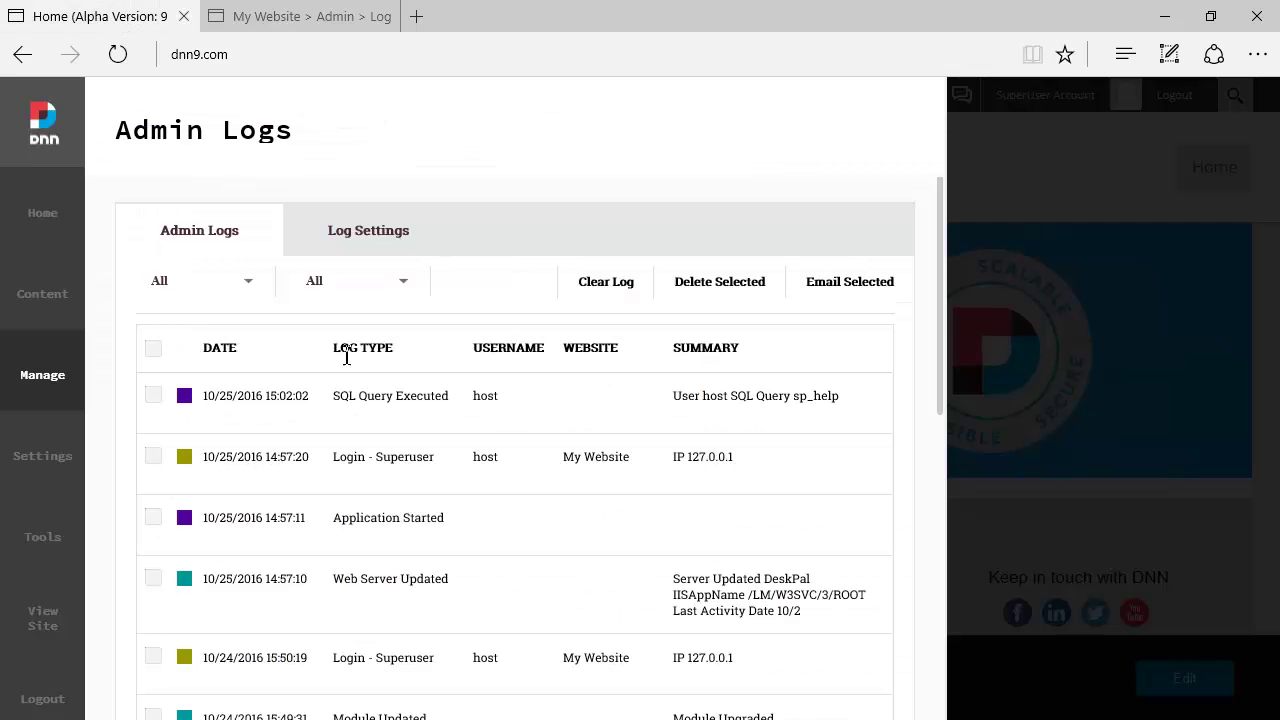
pyautogui.click(252, 285)
pyautogui.click(198, 366)
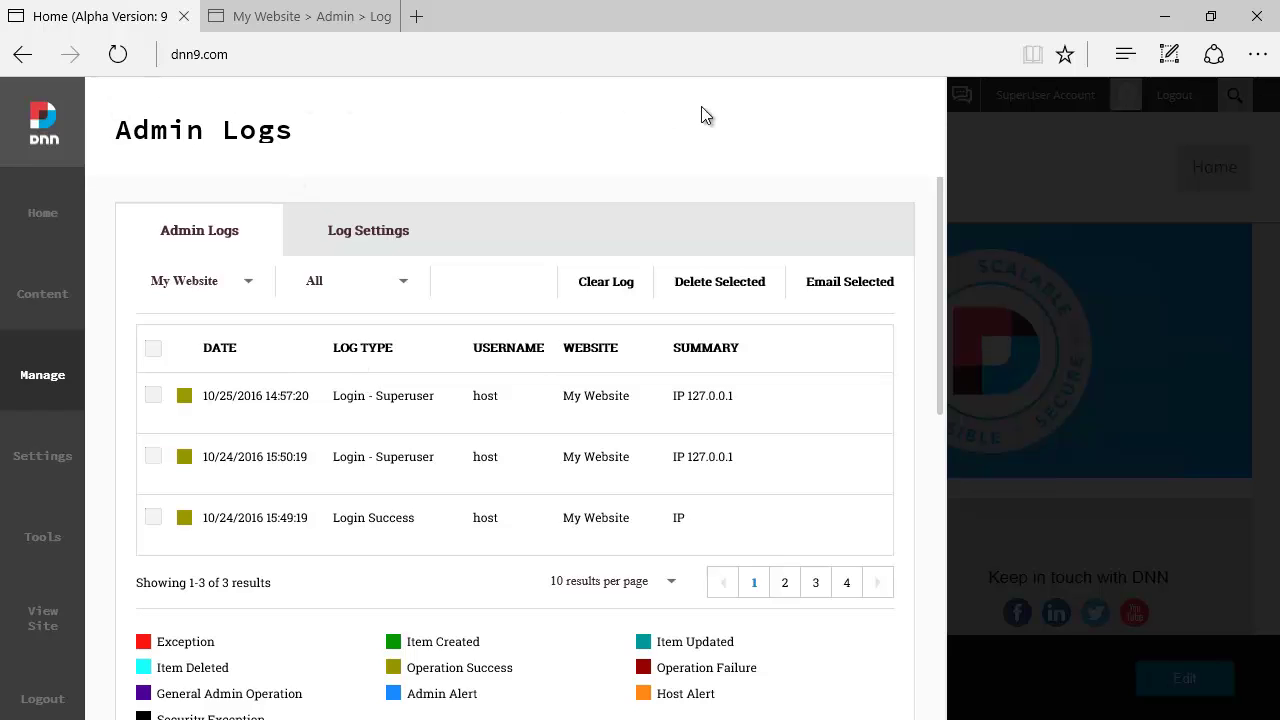
pyautogui.click(405, 288)
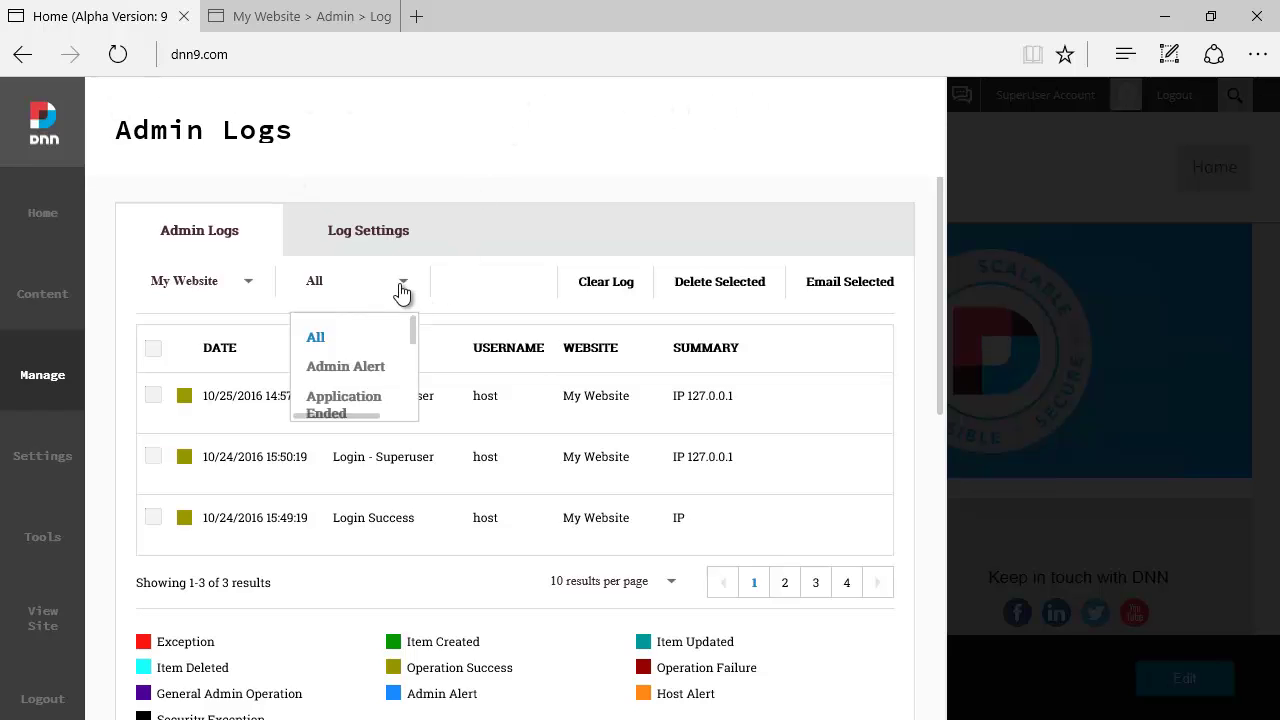
pyautogui.click(358, 395)
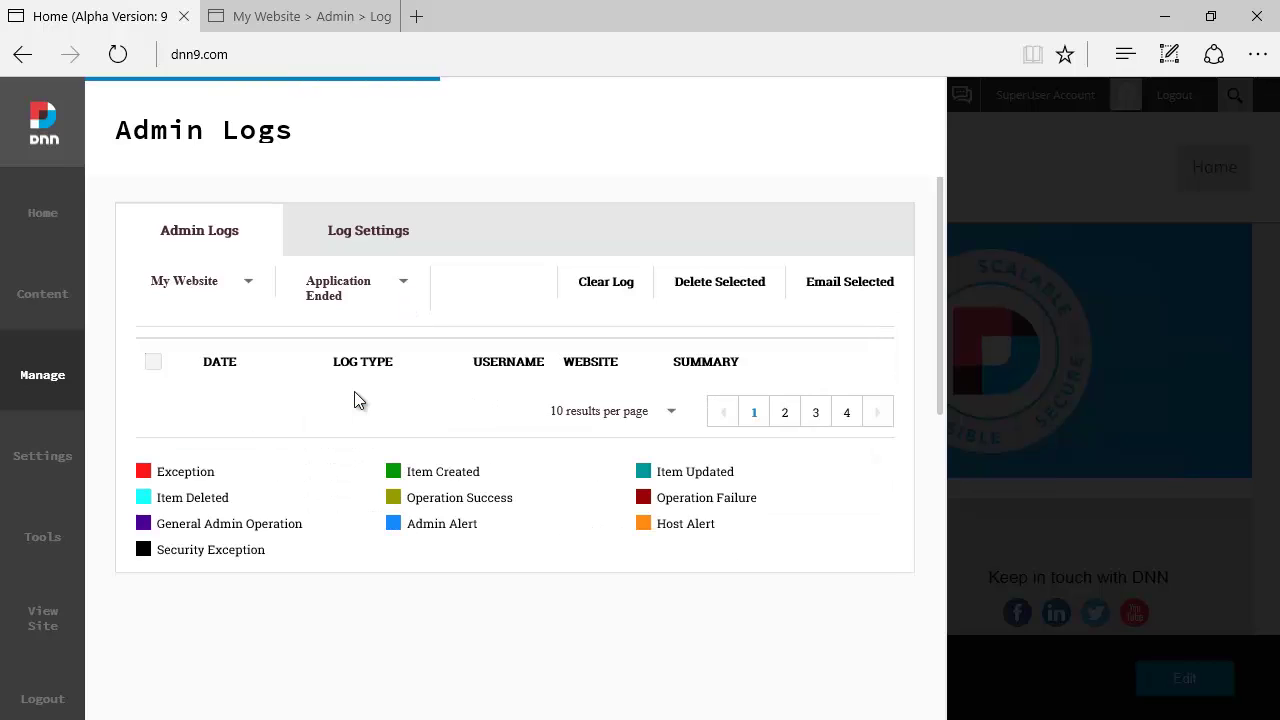
pyautogui.click(395, 292)
pyautogui.click(362, 341)
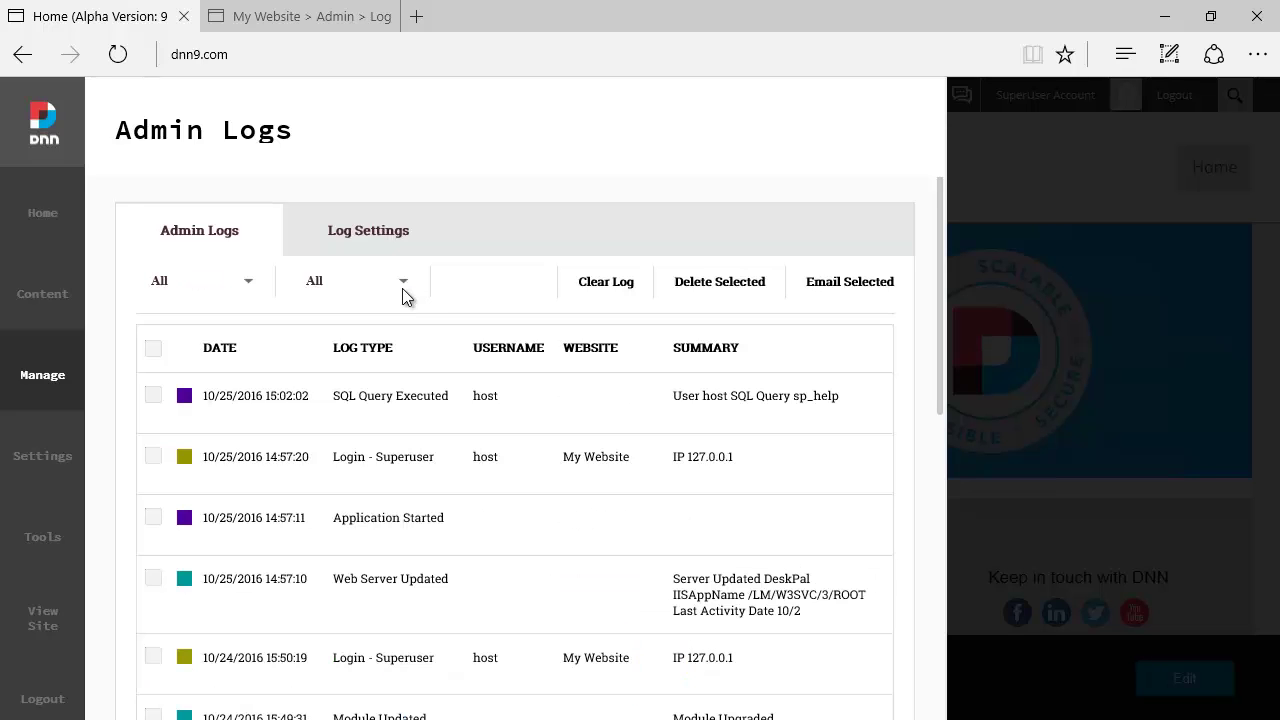
# Page through the dnn9.com Admin Logs from page 2 to page 4
pyautogui.scroll(-6, 596, 404)
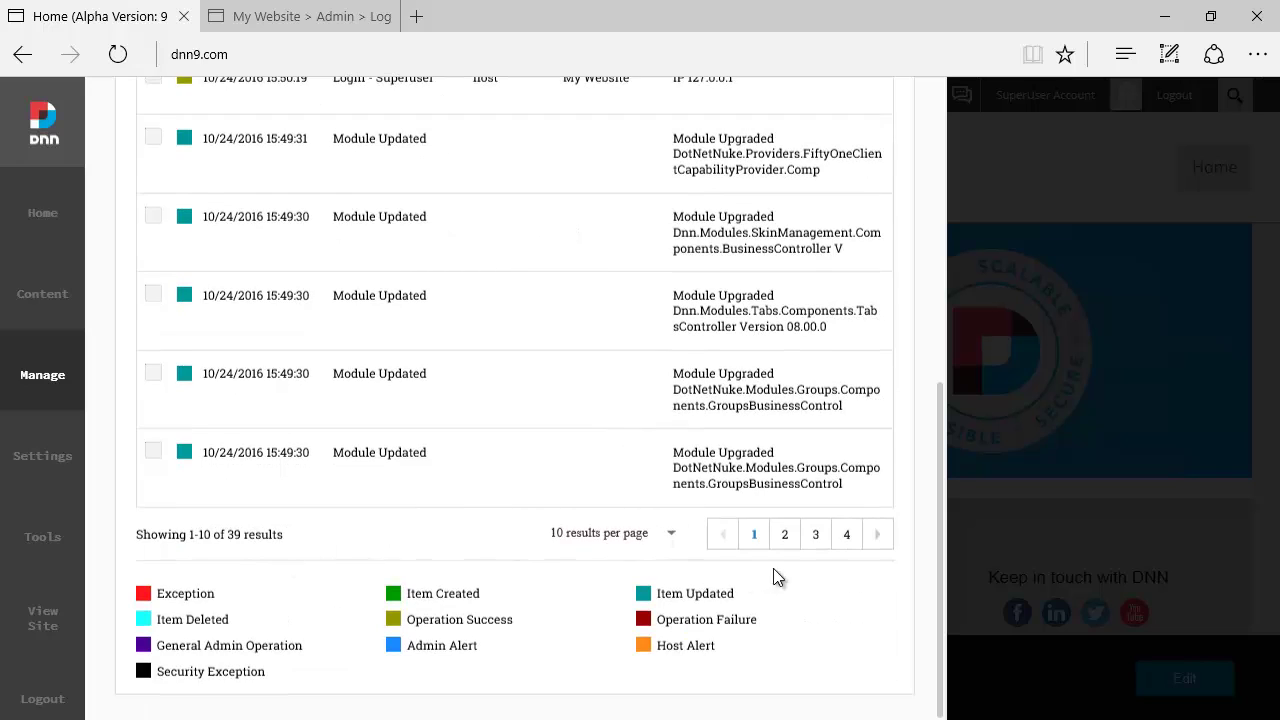
pyautogui.click(787, 533)
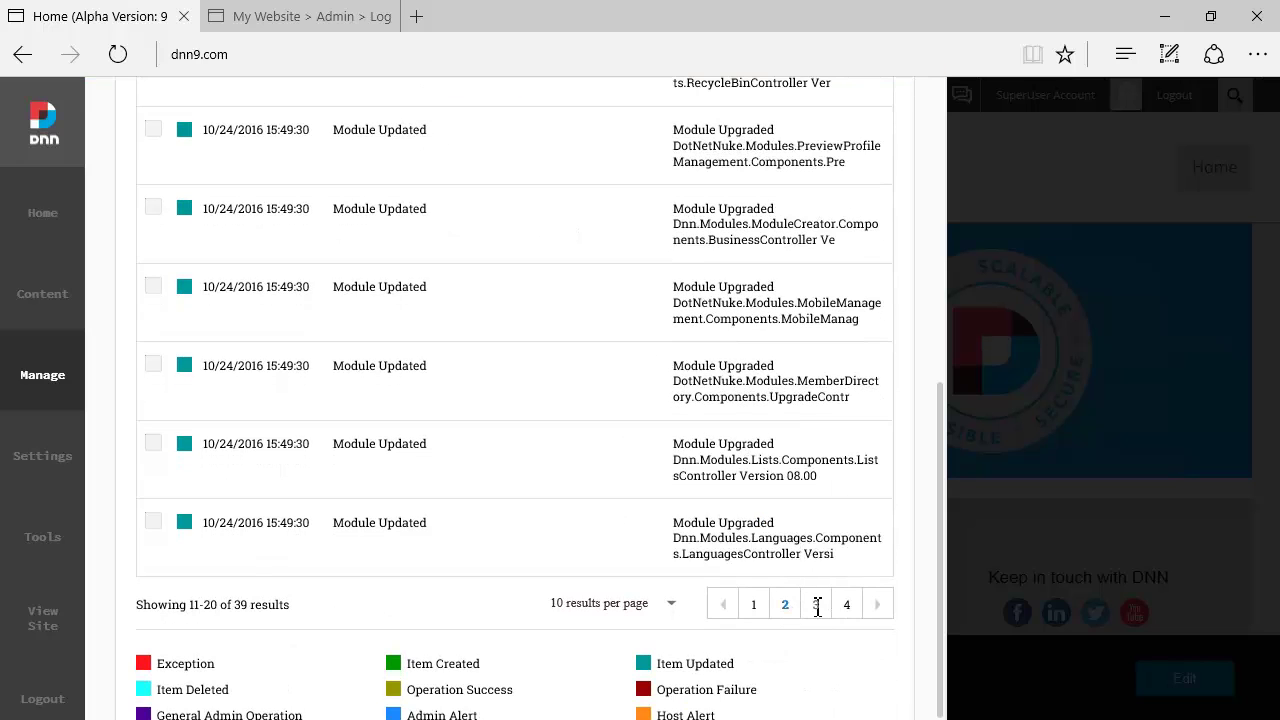
pyautogui.click(816, 605)
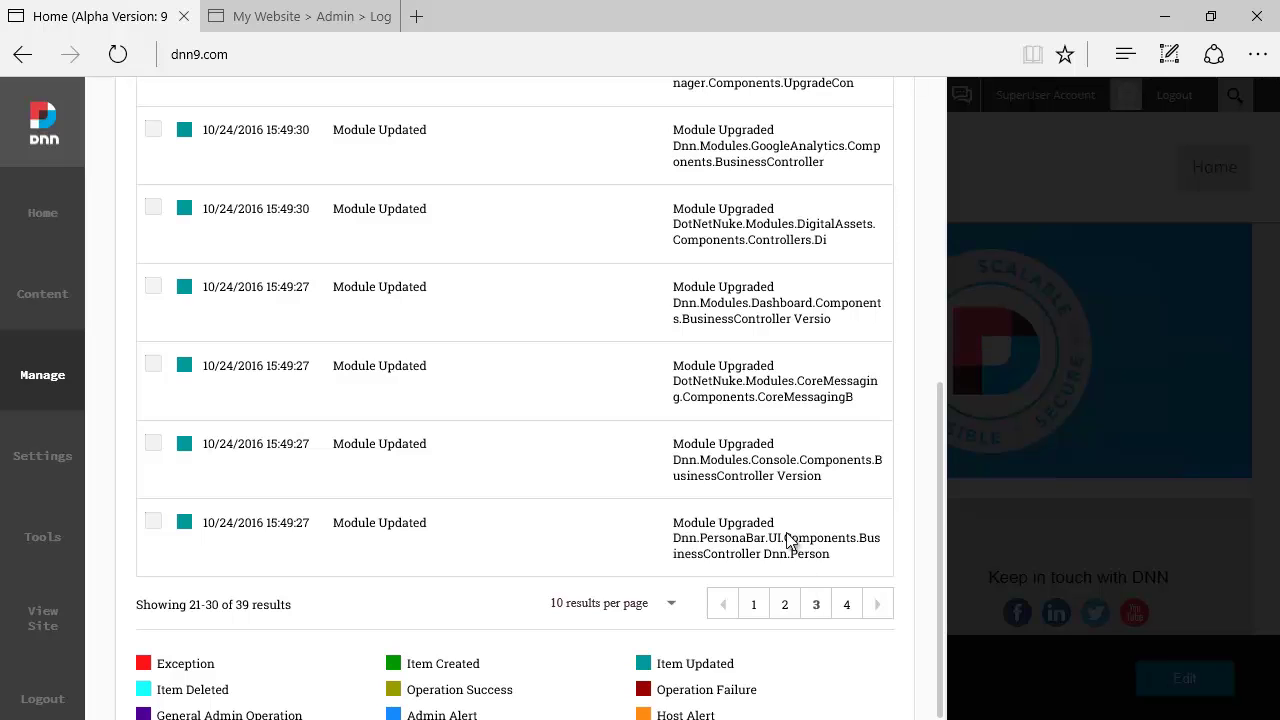
pyautogui.click(845, 605)
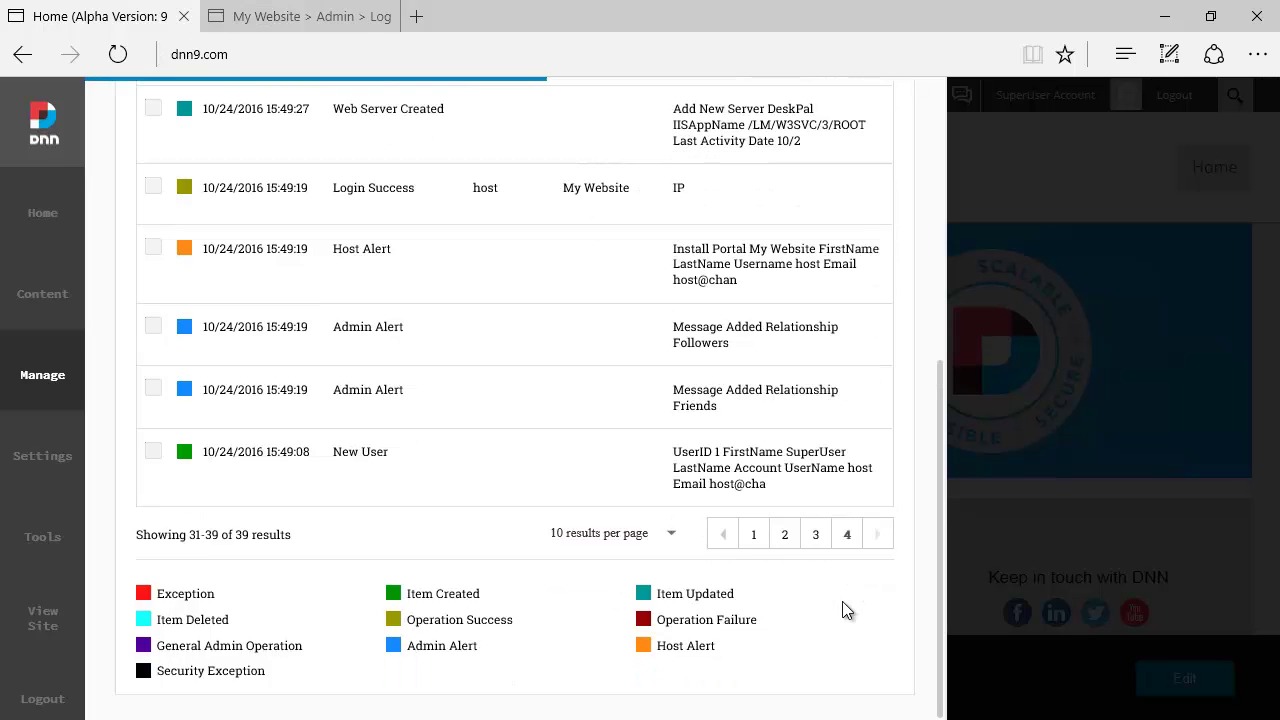
# Switch to the dnn8.com Event Viewer and show page 2 of its log entries to compare paging
pyautogui.click(323, 22)
pyautogui.scroll(-15, 871, 451)
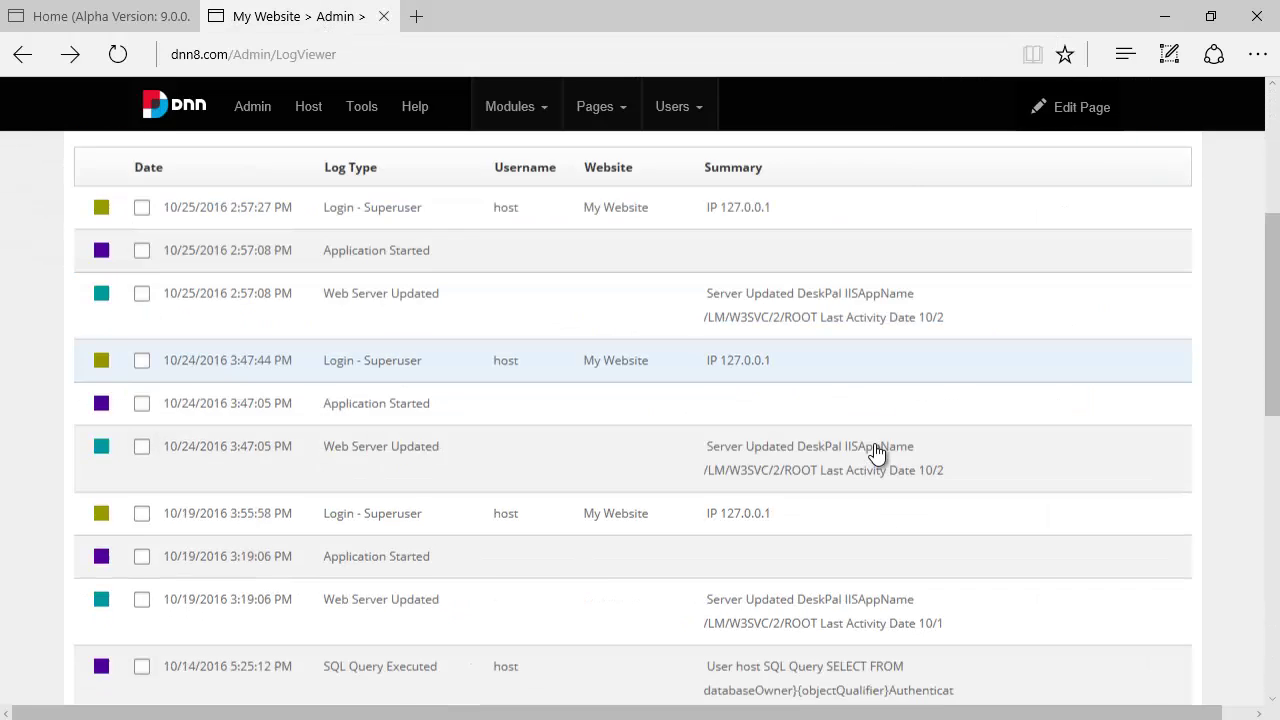
pyautogui.scroll(5, 894, 480)
pyautogui.click(986, 346)
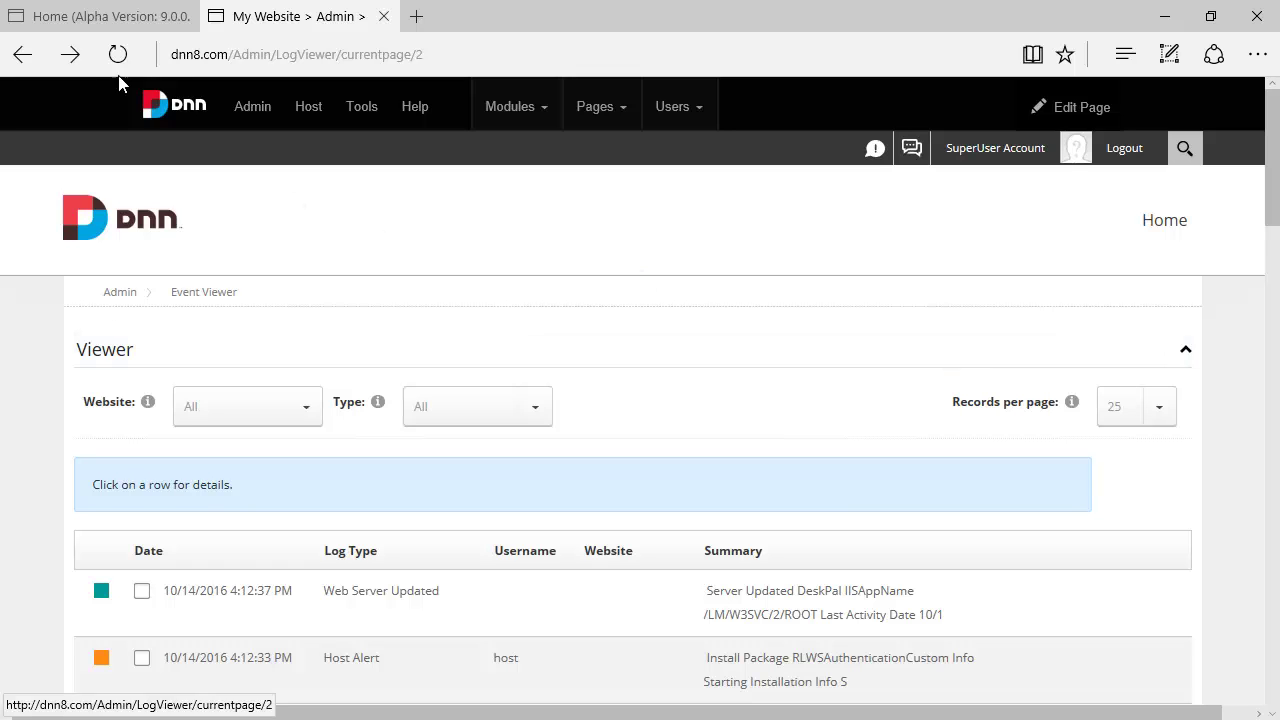
# Return to the dnn9.com Admin Logs and page back through page 3 to page 2
pyautogui.click(93, 18)
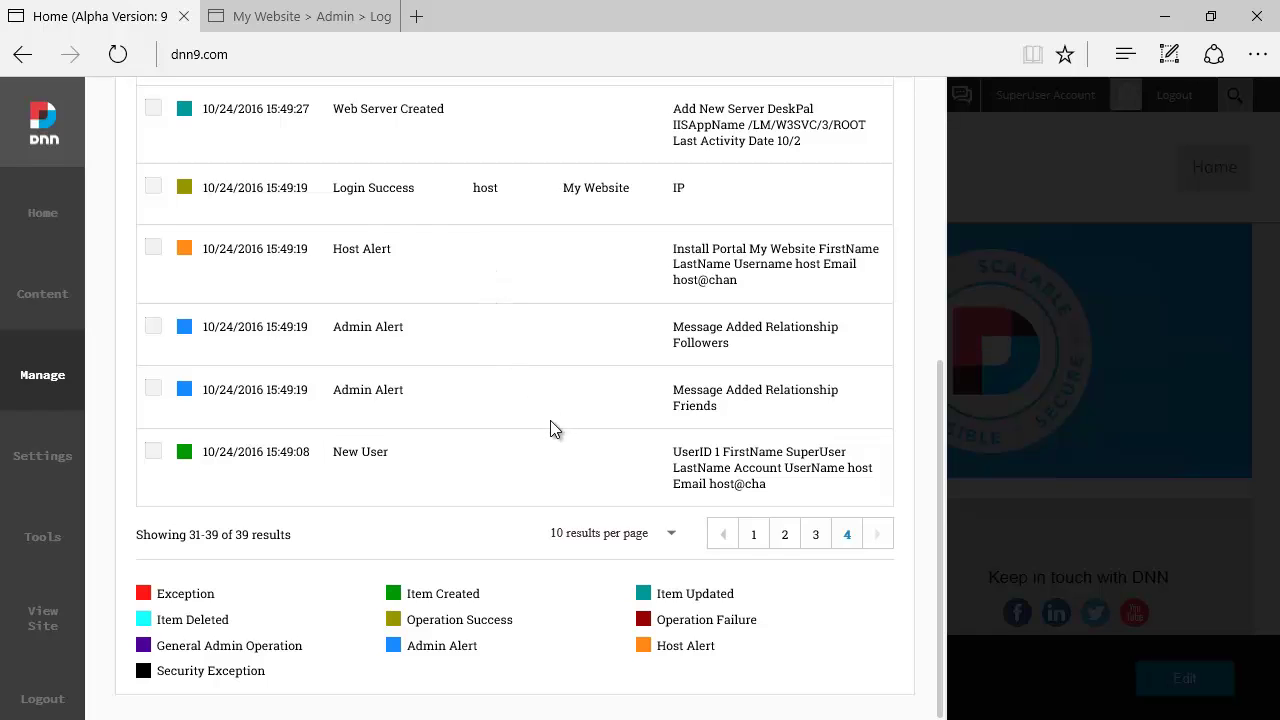
pyautogui.click(816, 535)
pyautogui.click(787, 678)
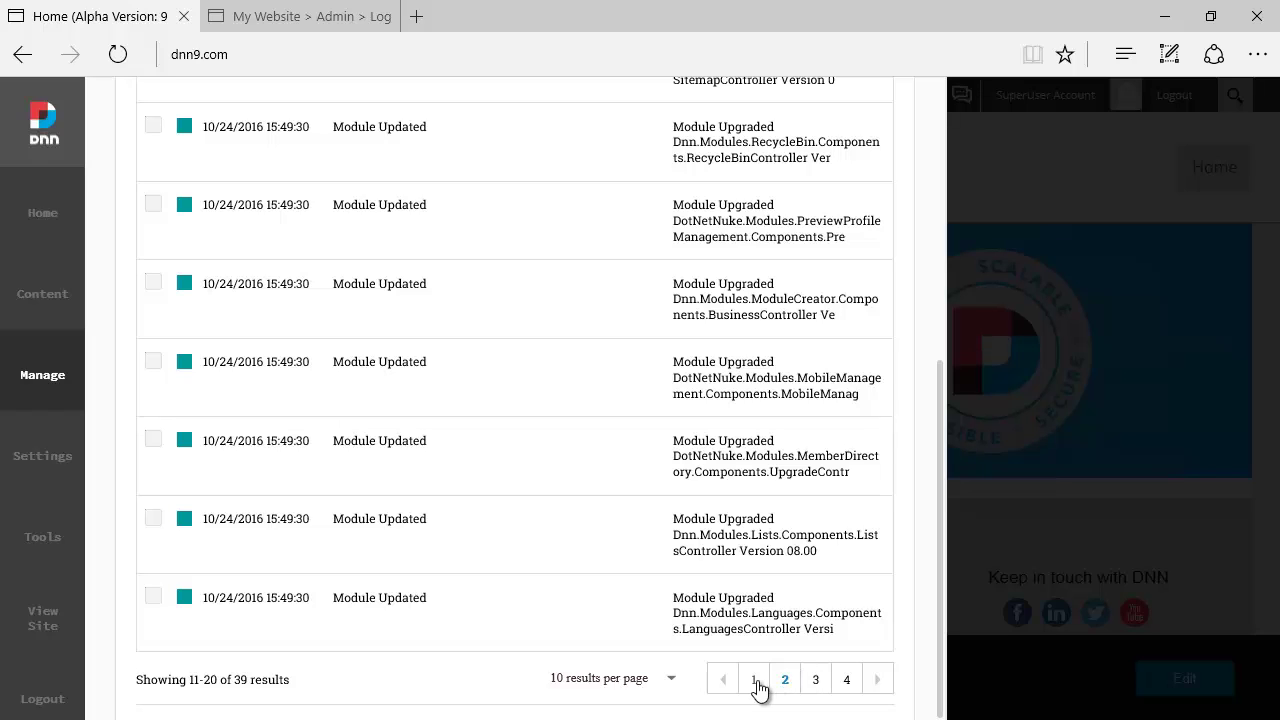
pyautogui.scroll(6, 800, 600)
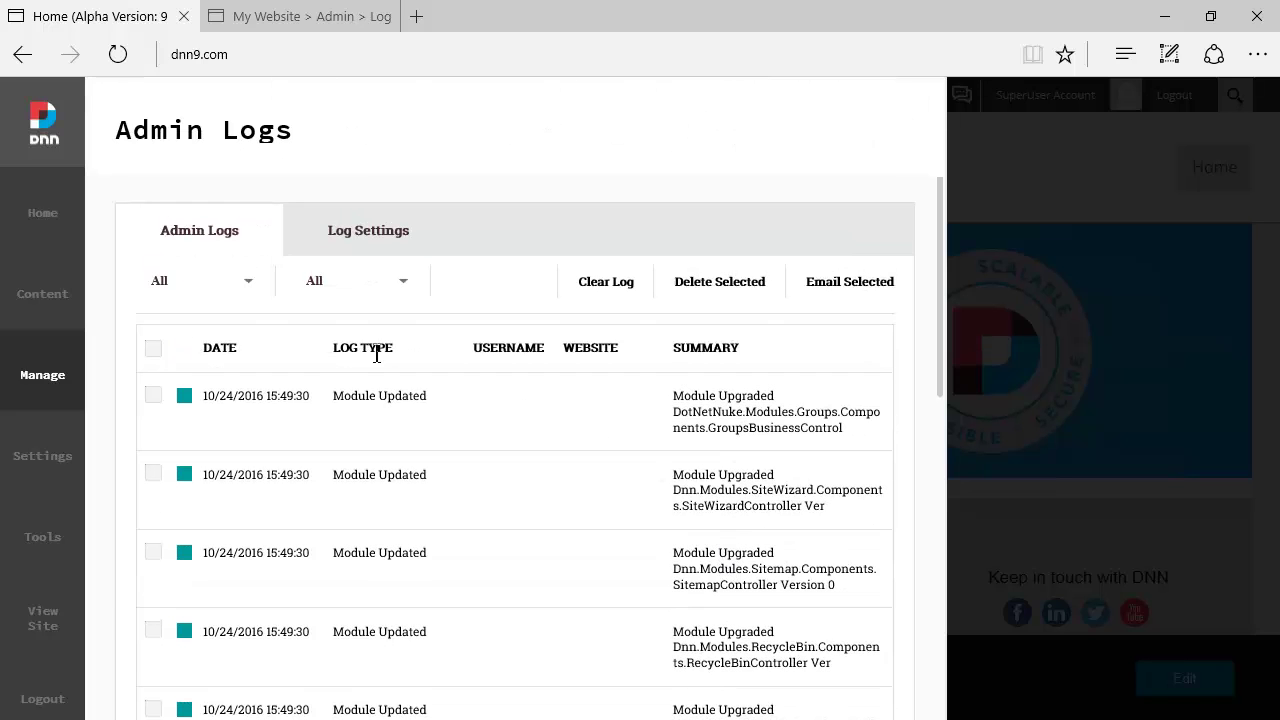
# Start adding a log setting on dnn9.com and open the log settings on dnn8.com for comparison
pyautogui.click(378, 230)
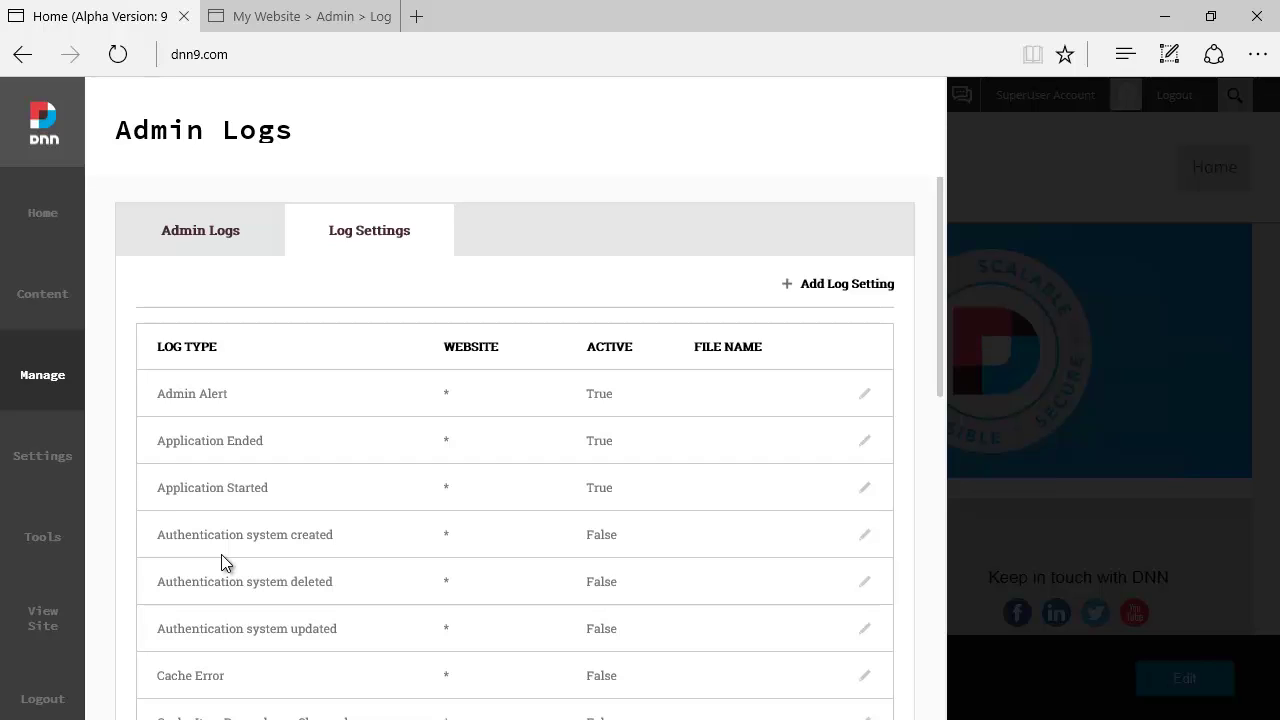
pyautogui.click(838, 290)
pyautogui.click(280, 12)
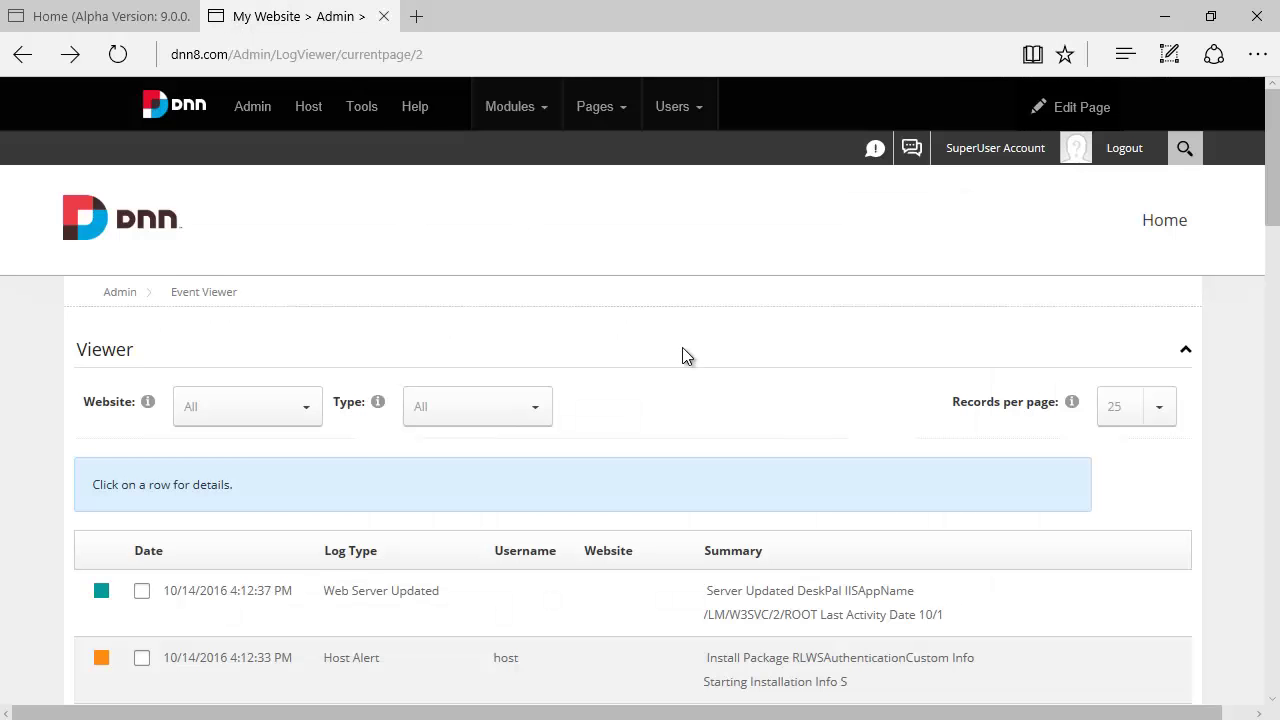
pyautogui.scroll(-5, 975, 510)
pyautogui.scroll(-10, 975, 510)
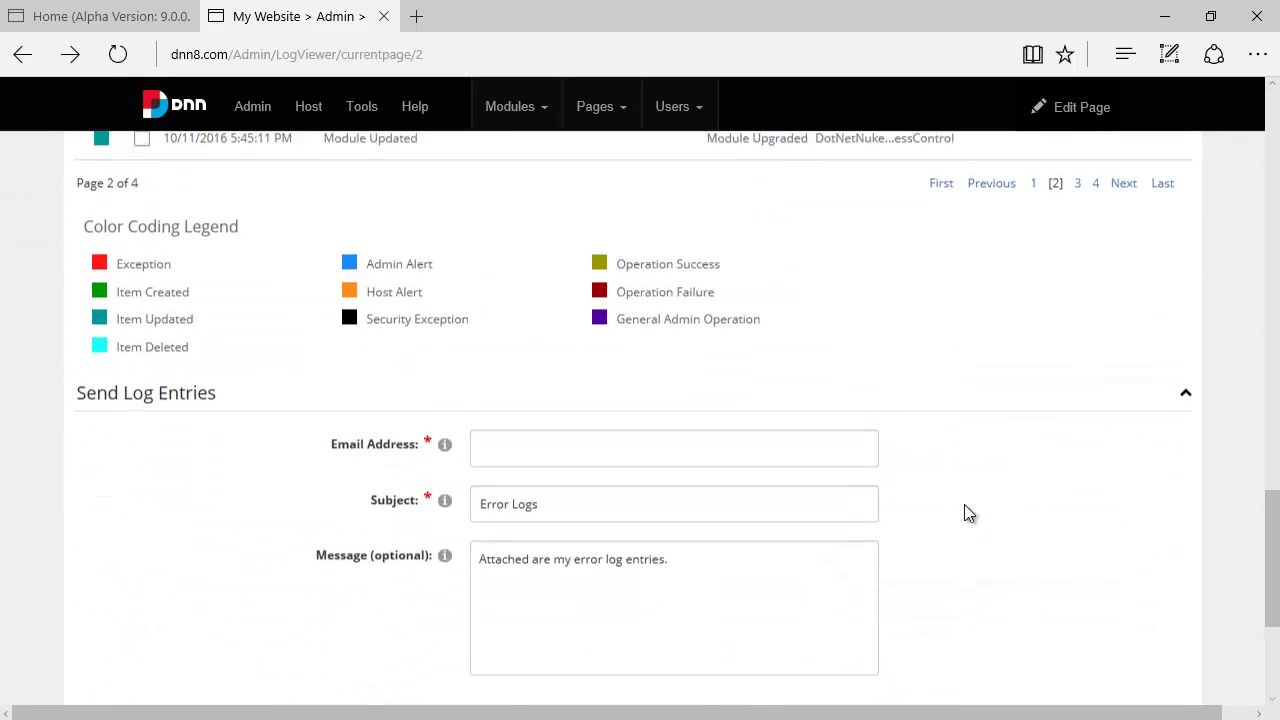
pyautogui.click(360, 528)
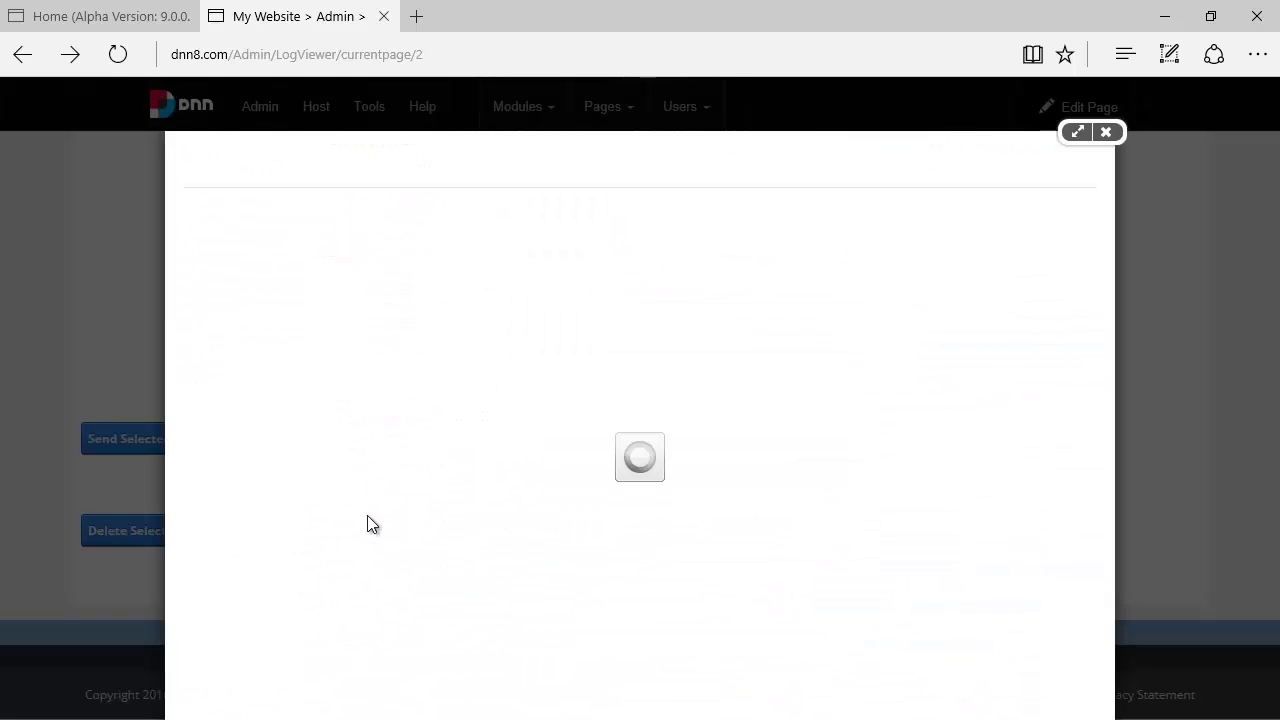
pyautogui.click(240, 682)
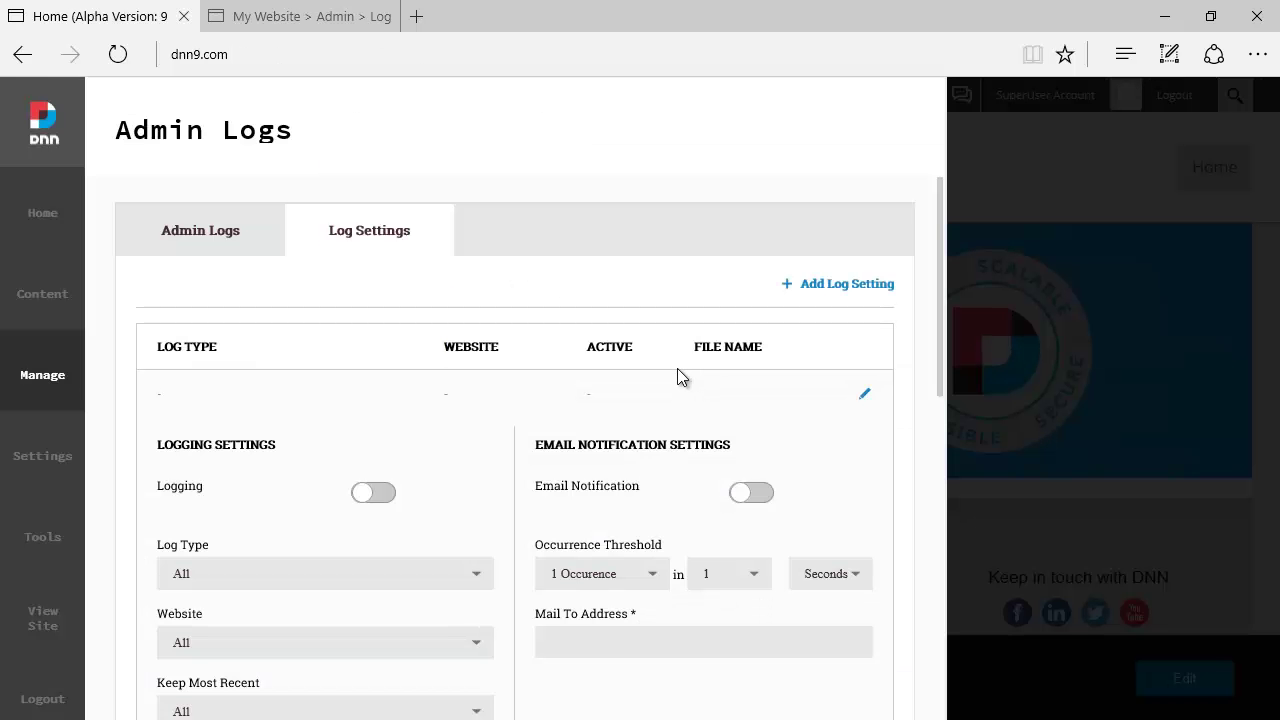
# Try enabling logging in the new log setting and view its website choices, reopen a blank log setting form and cancel it
pyautogui.click(367, 494)
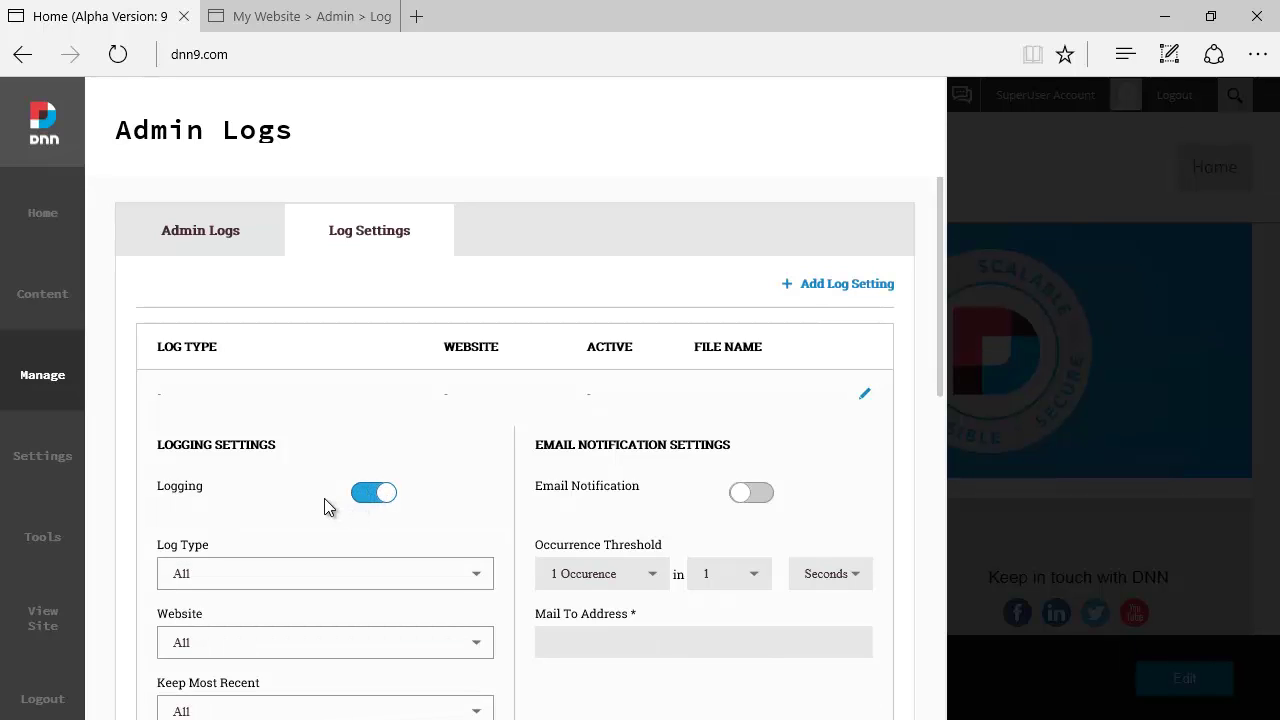
pyautogui.click(252, 645)
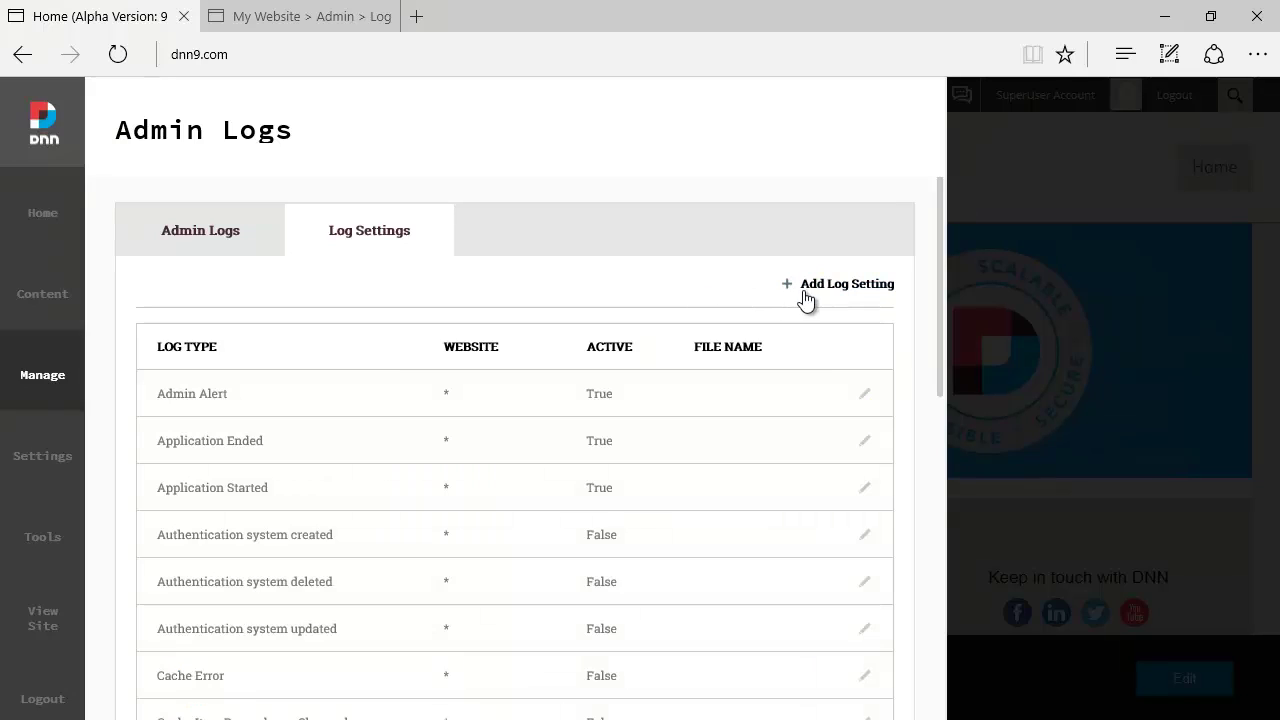
pyautogui.click(848, 290)
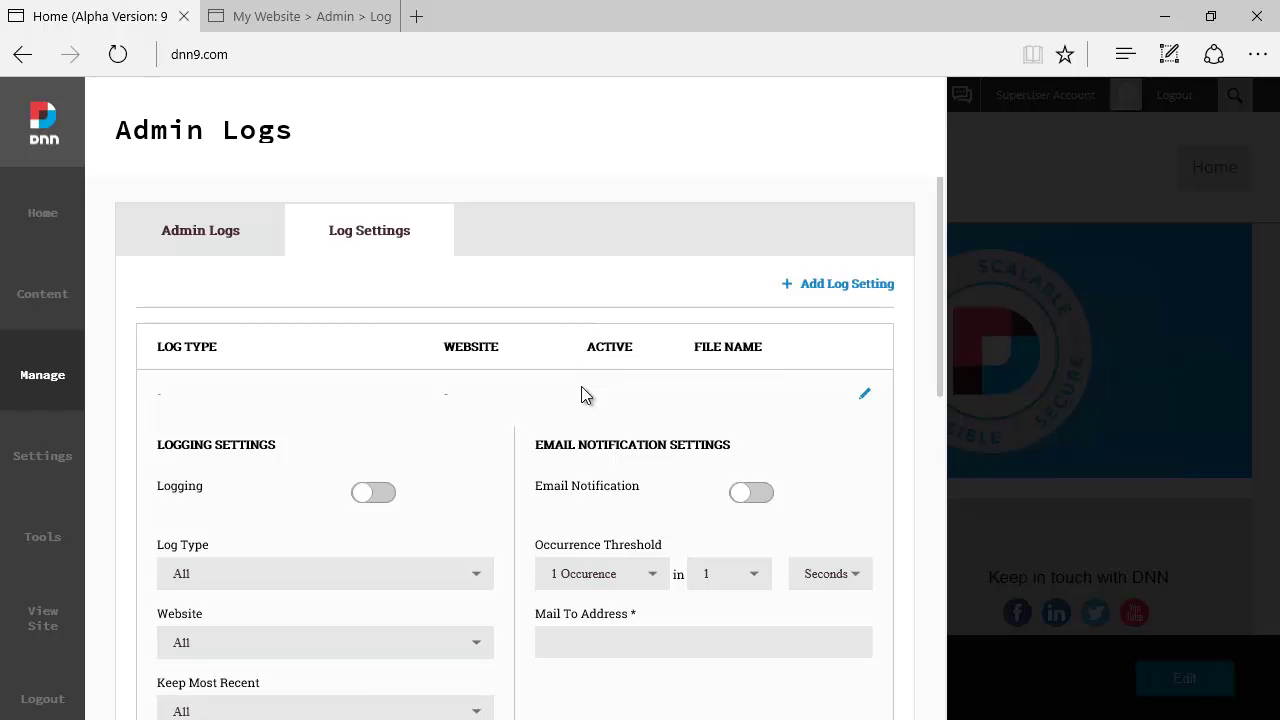
pyautogui.scroll(-1, 596, 470)
pyautogui.scroll(-3, 596, 470)
pyautogui.click(482, 500)
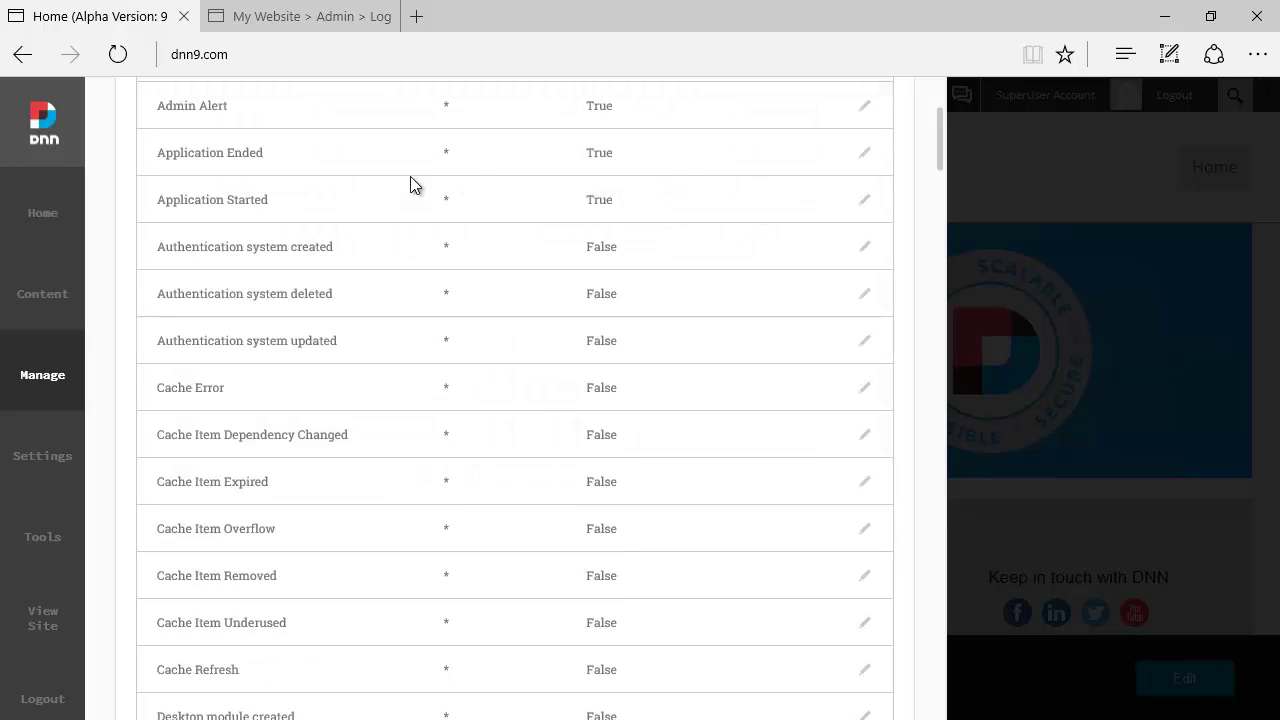
# Open the Admin Alert log setting for editing on dnn9.com and review its logging and email notification options
pyautogui.scroll(2, 543, 191)
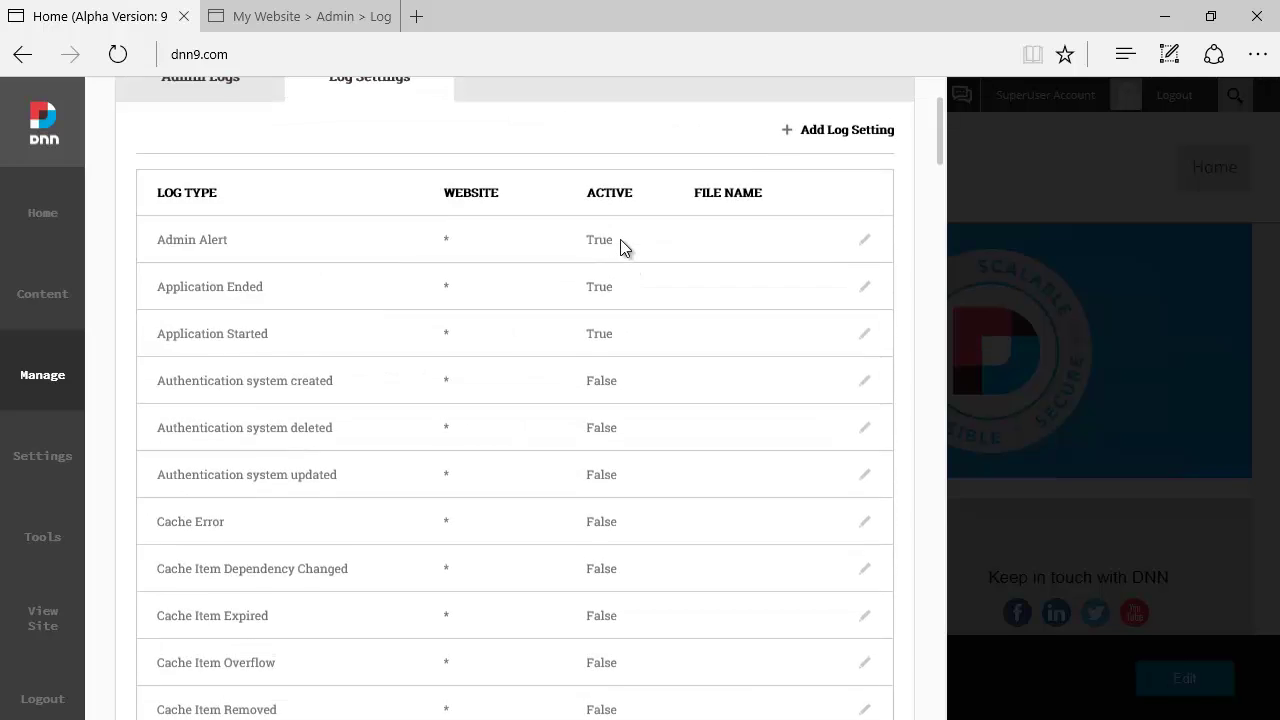
pyautogui.click(866, 254)
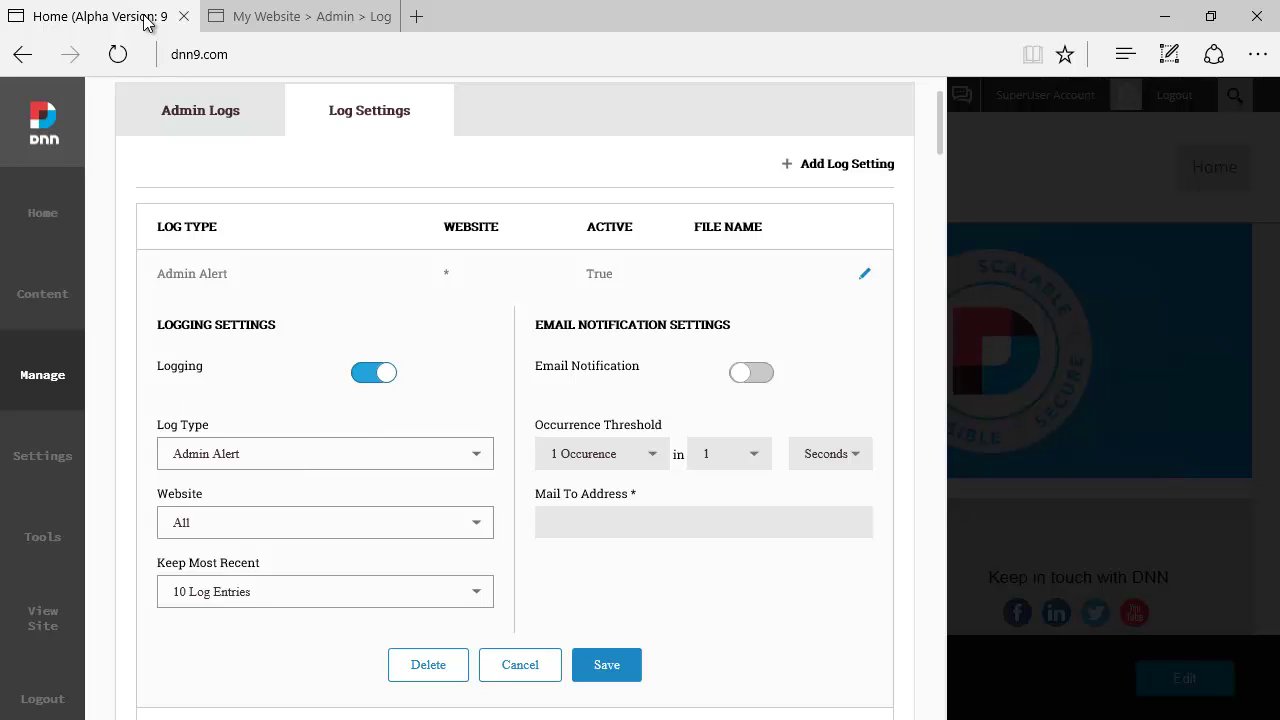
pyautogui.scroll(-1, 145, 18)
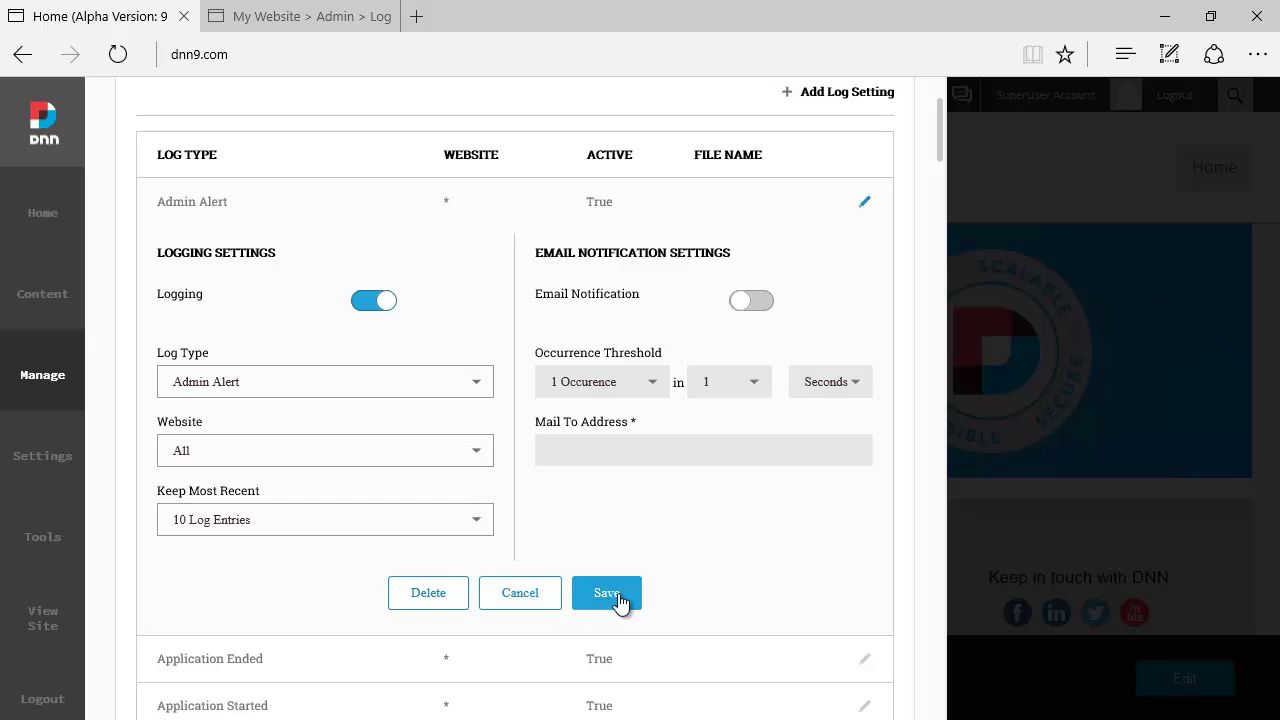
# Compare with the Edit Log Settings form on dnn8.com and return to the Admin Logs list on dnn9.com
pyautogui.hotkey('ctrl', 'Tab')
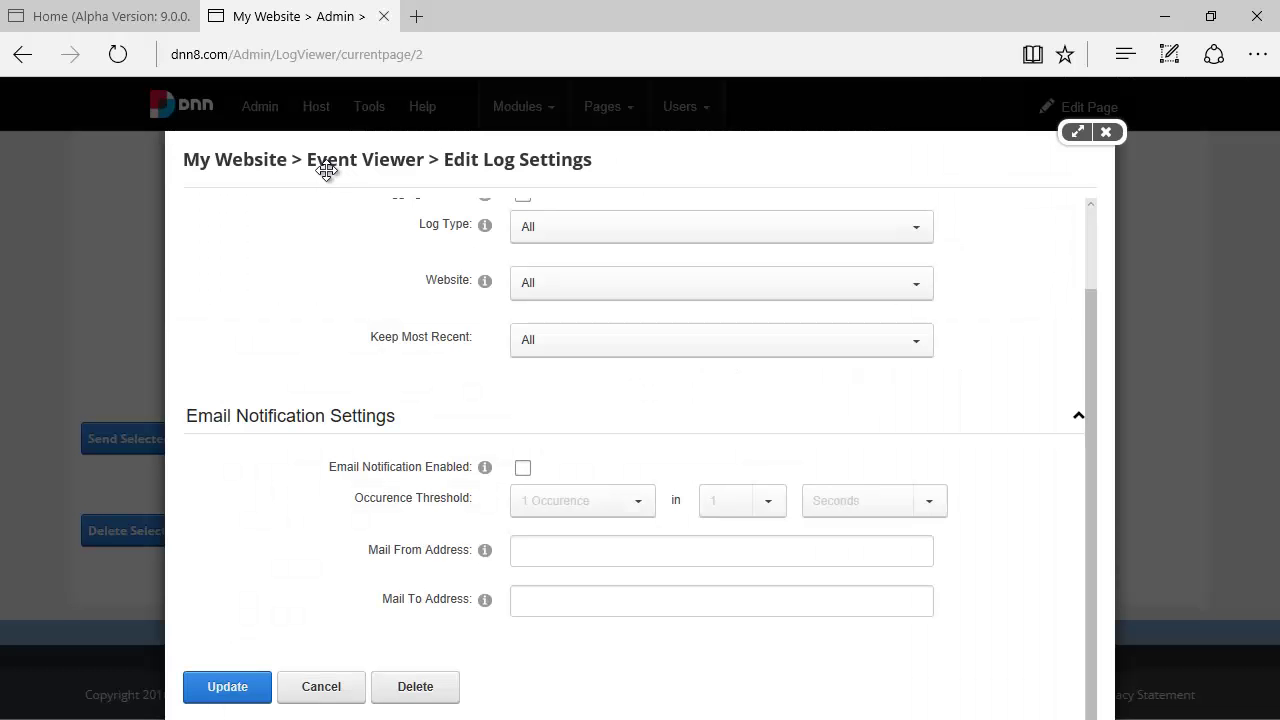
pyautogui.click(150, 17)
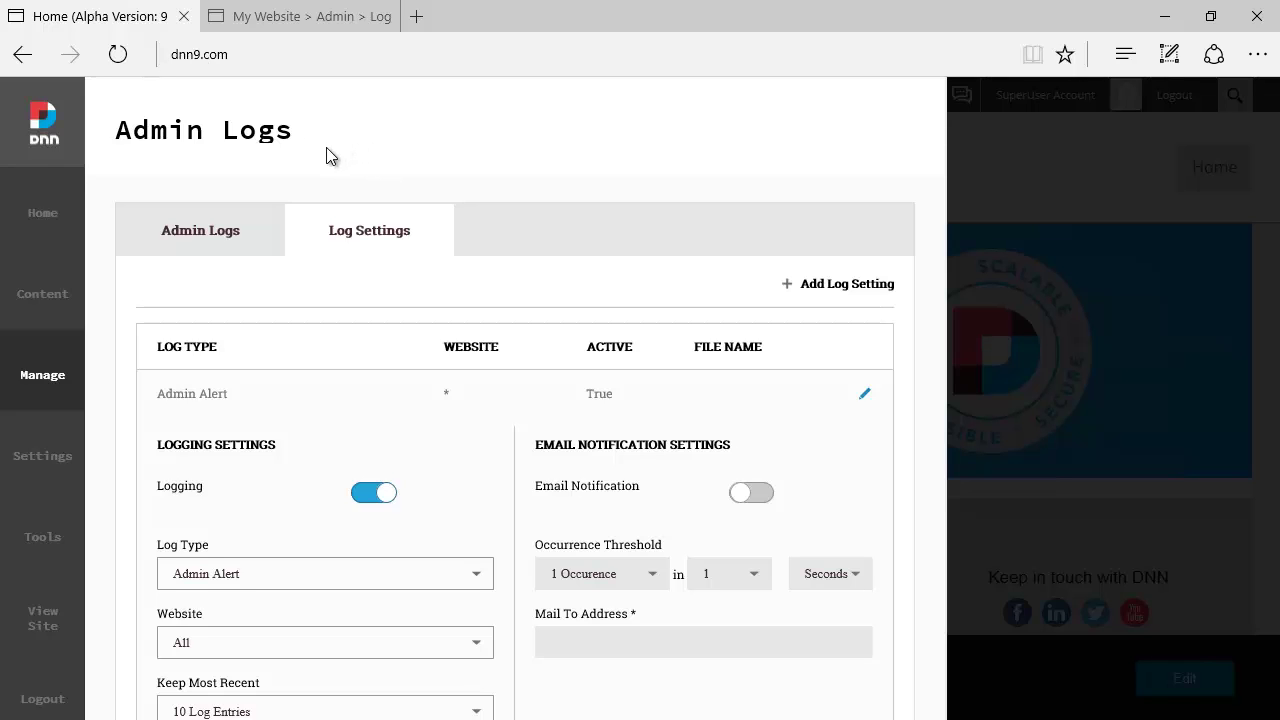
pyautogui.click(222, 238)
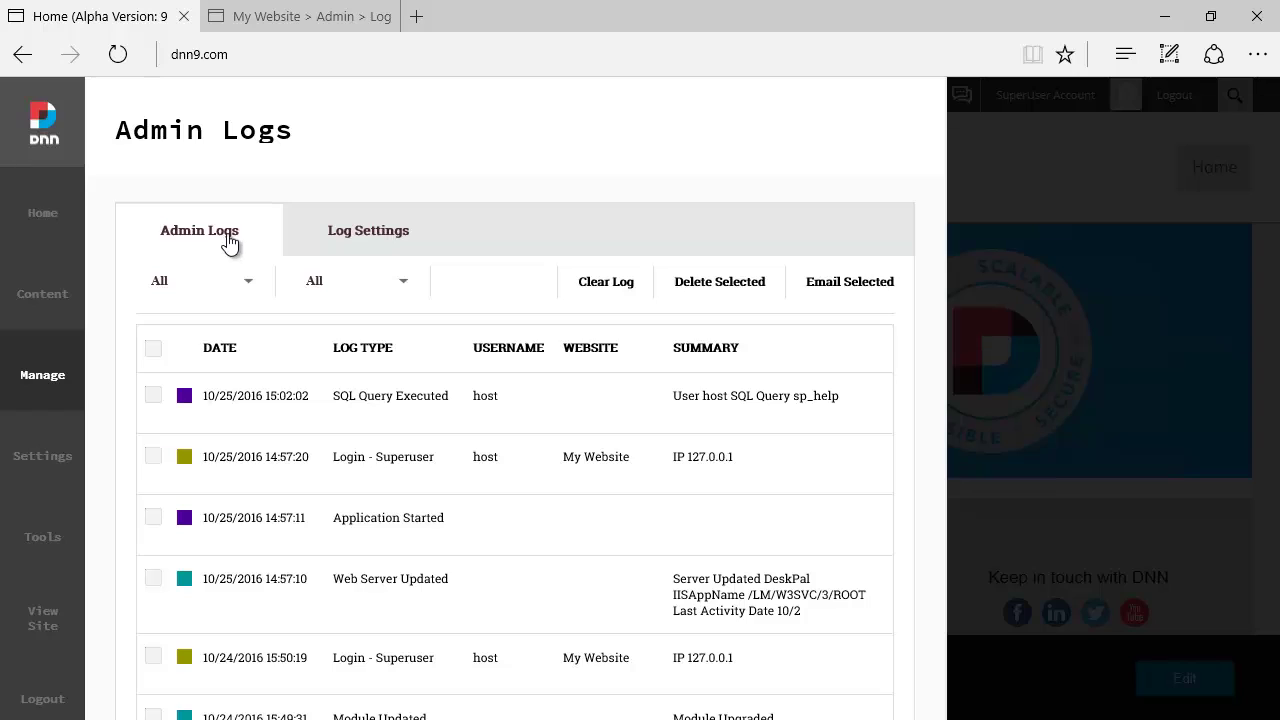